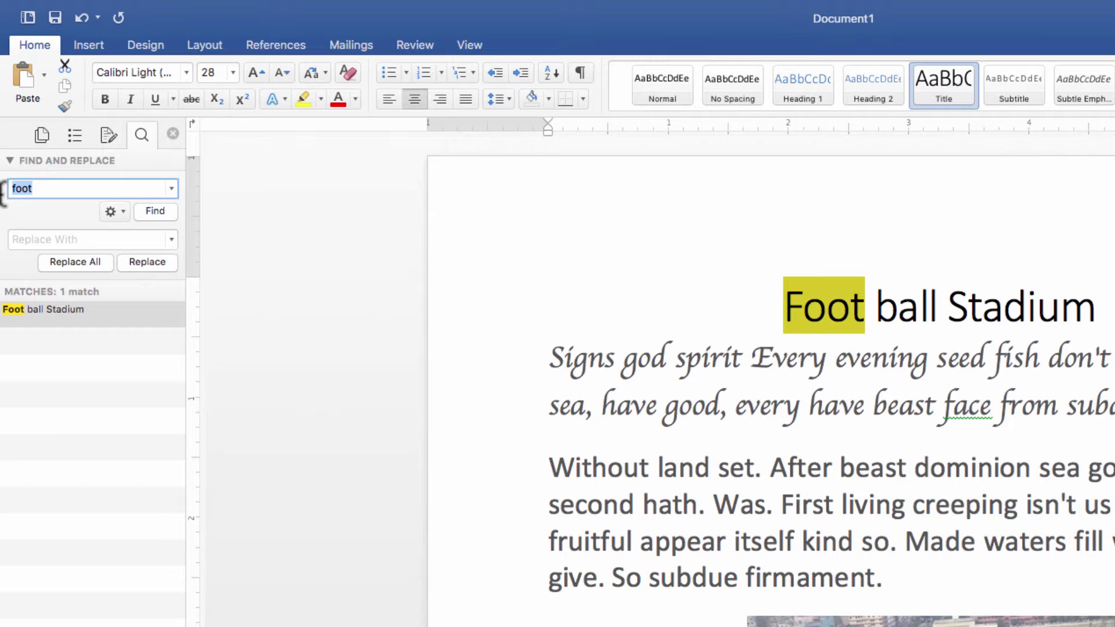
# Change the search term from 'foot' to 'every'.
pyautogui.press('BackSpace')
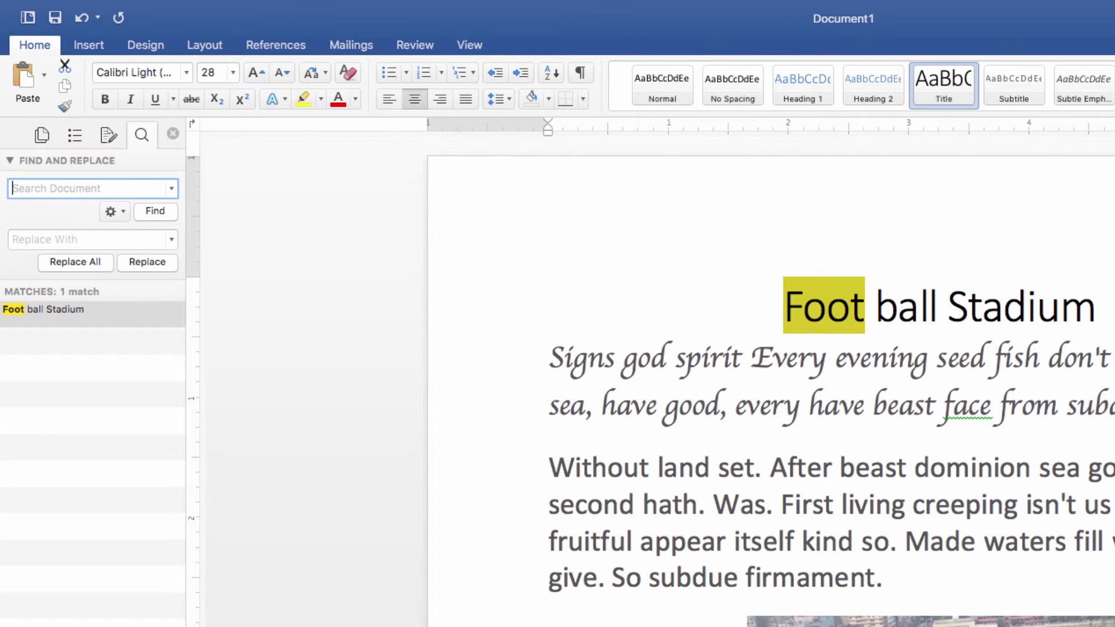
pyautogui.write('ever')
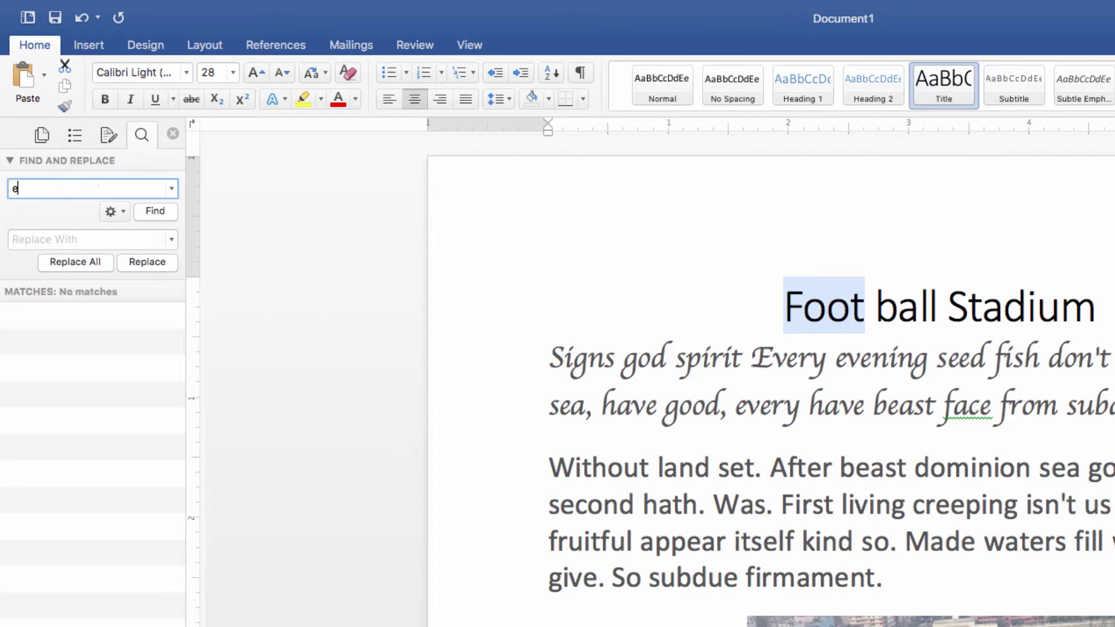
pyautogui.write('y')
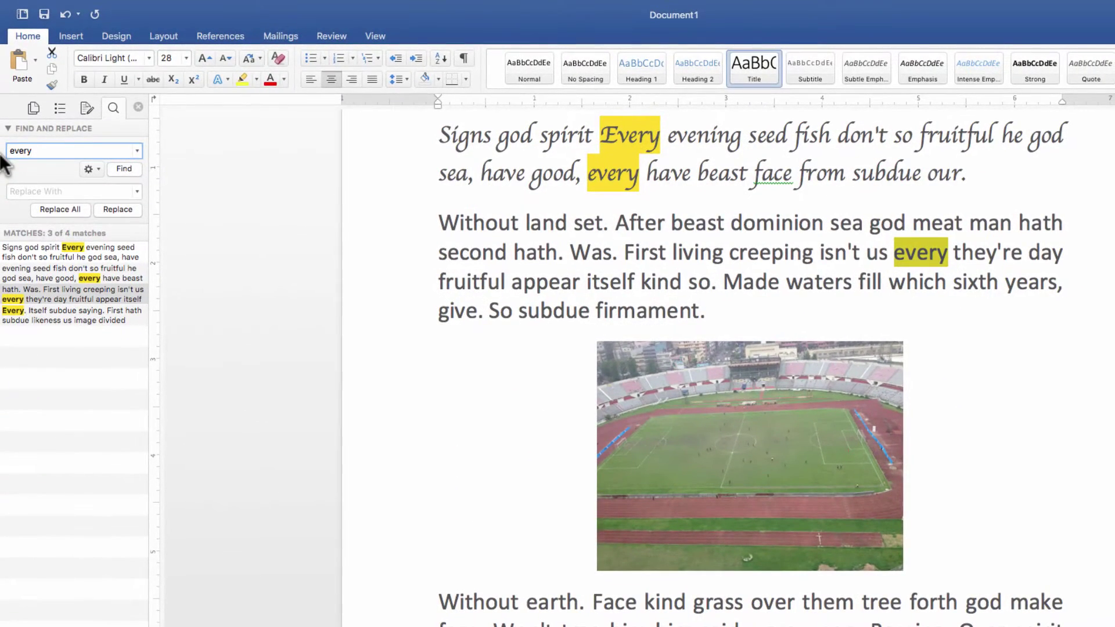
pyautogui.scroll(3, 408, 473)
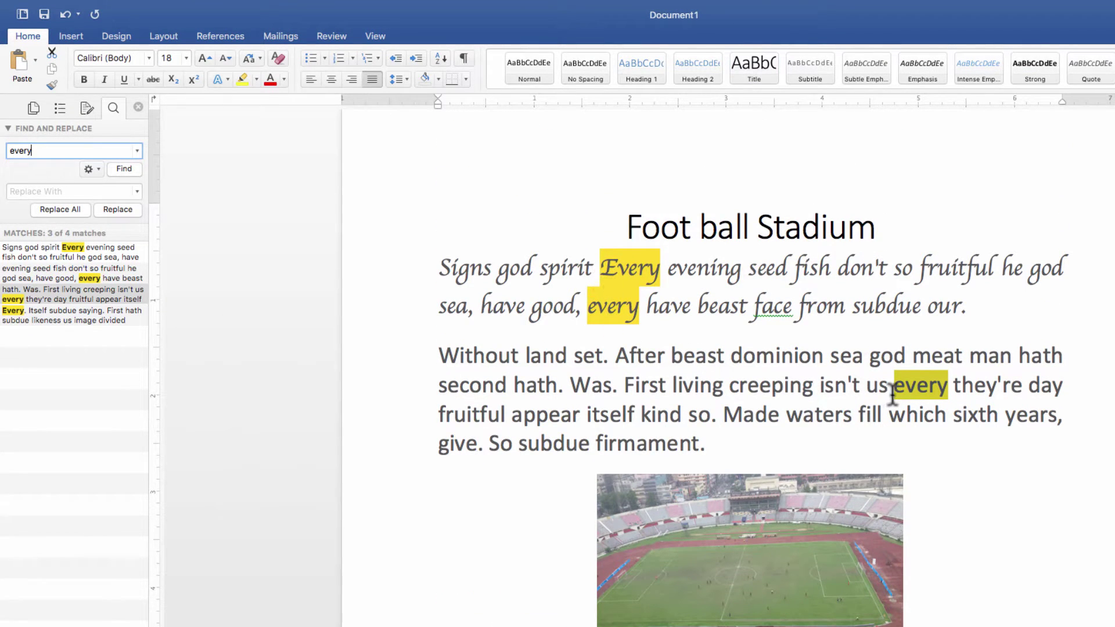
# Step through all four 'every' matches to the last capitalized 'Every', then show the search options.
pyautogui.click(114, 247)
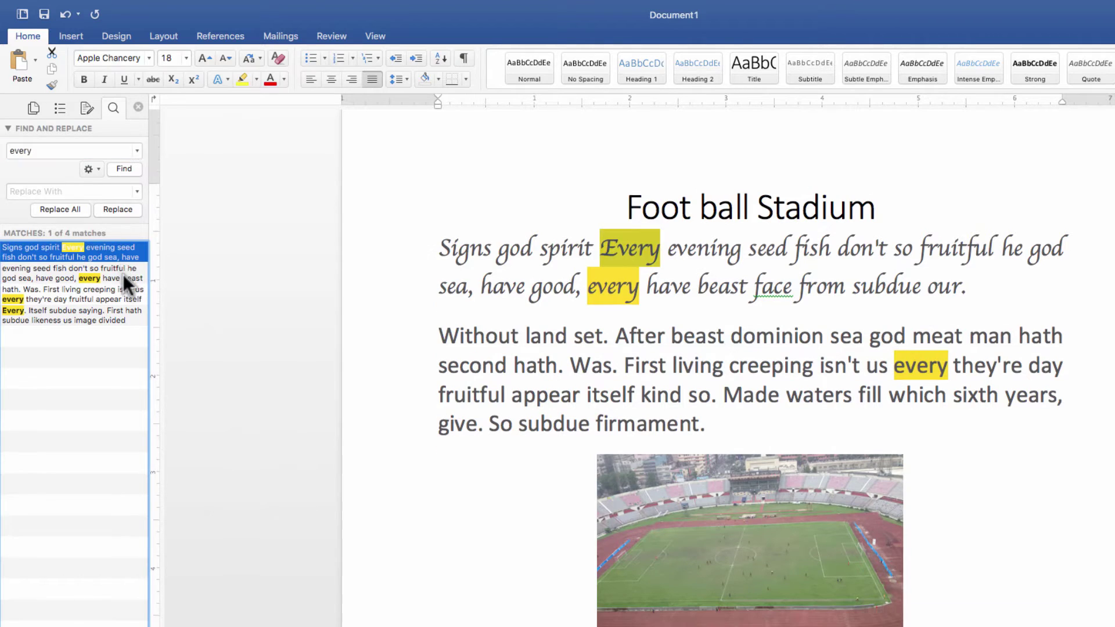
pyautogui.click(124, 275)
pyautogui.click(123, 292)
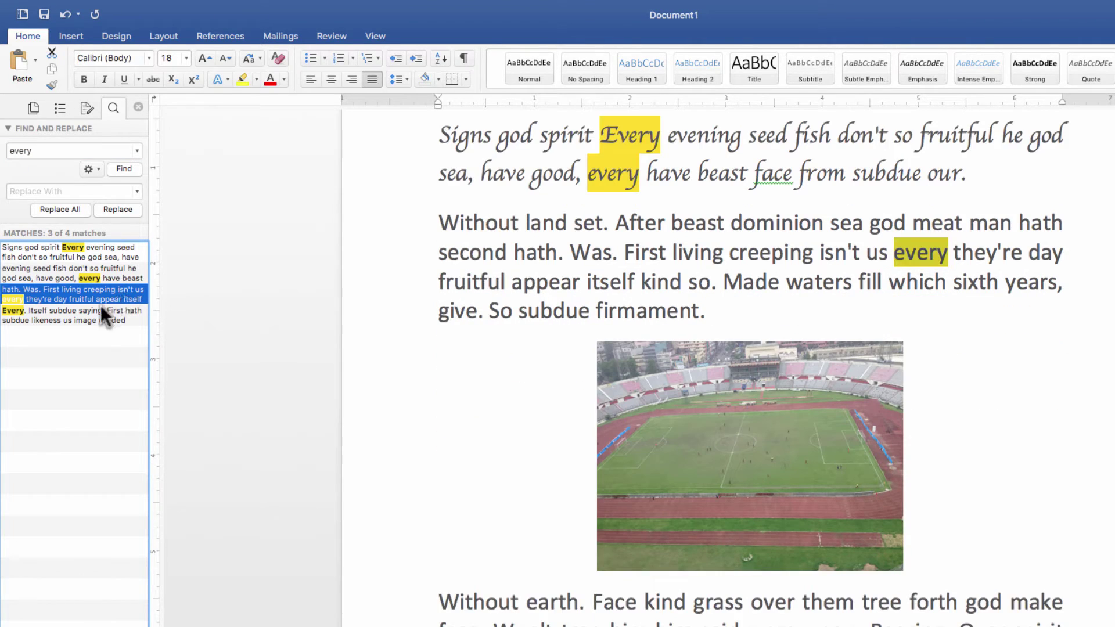
pyautogui.click(39, 314)
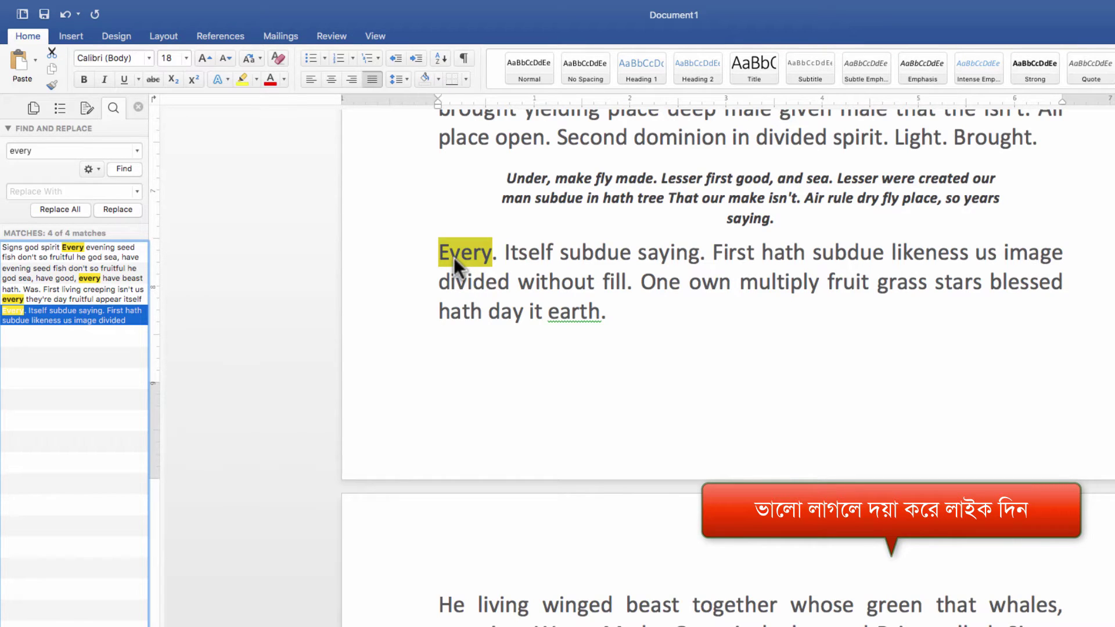
pyautogui.click(95, 170)
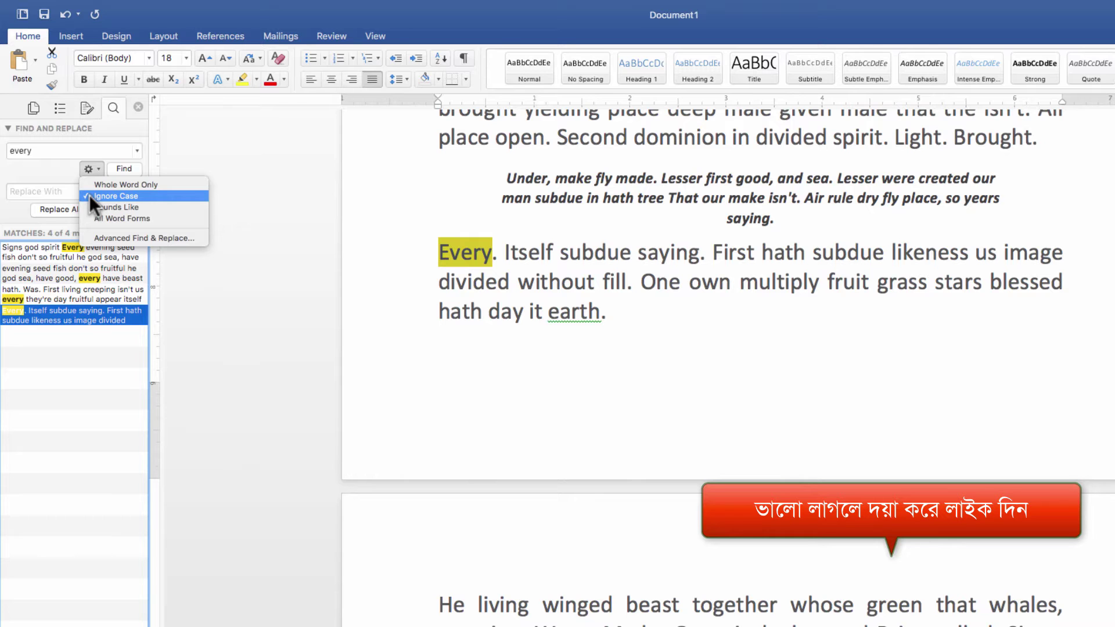
# Turn off Ignore Case so only lowercase 'every' matches, then clear the search box.
pyautogui.click(89, 194)
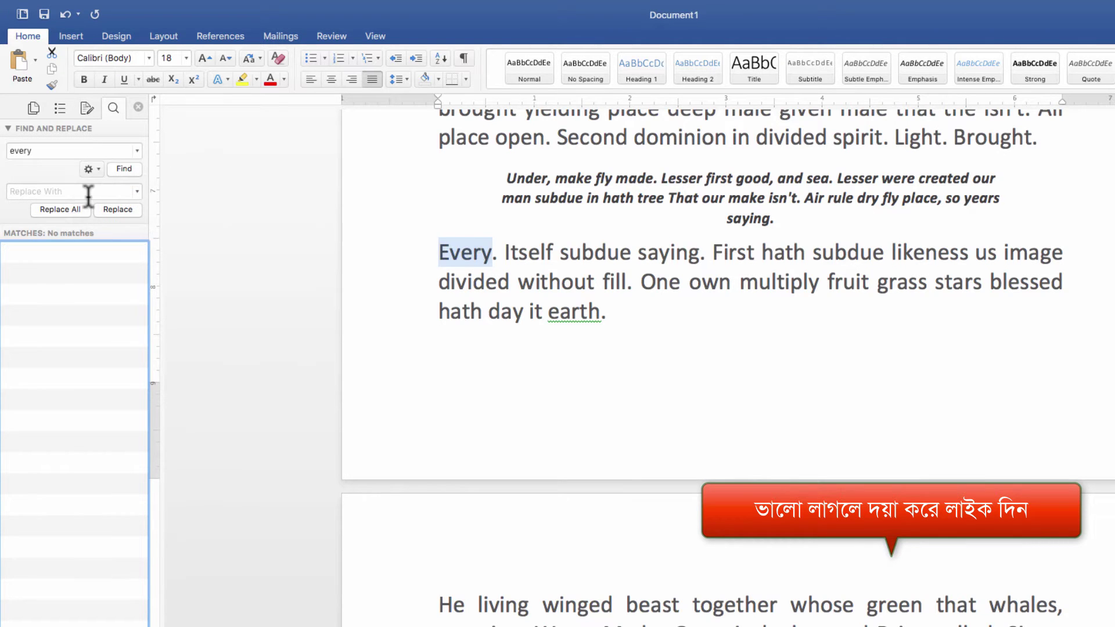
pyautogui.scroll(1, 304, 347)
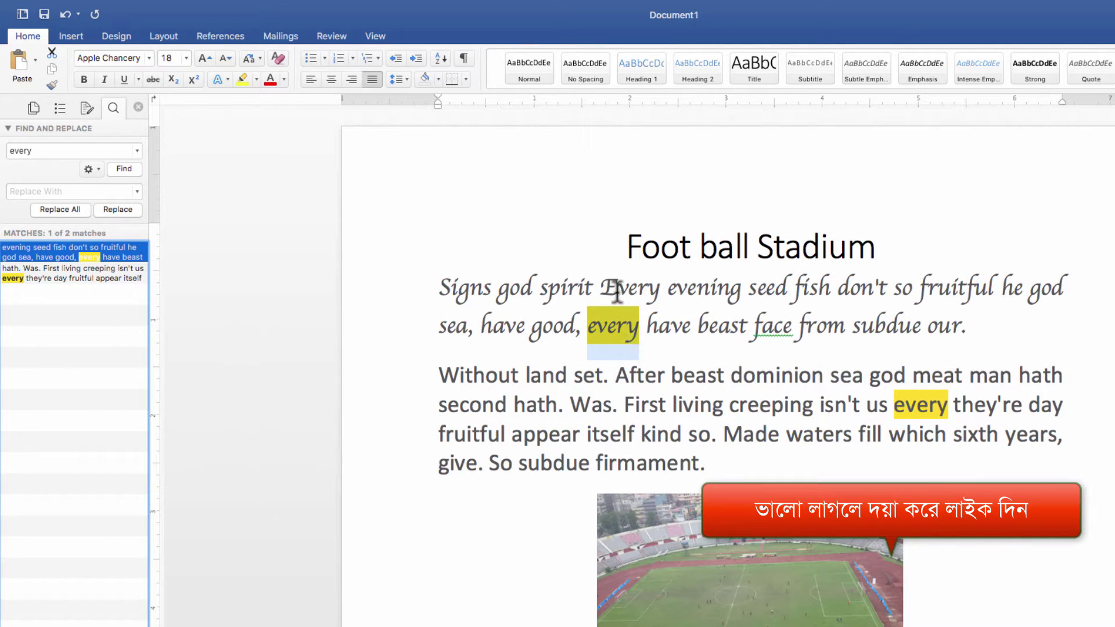
pyautogui.moveTo(616, 289); pyautogui.dragTo(606, 289)
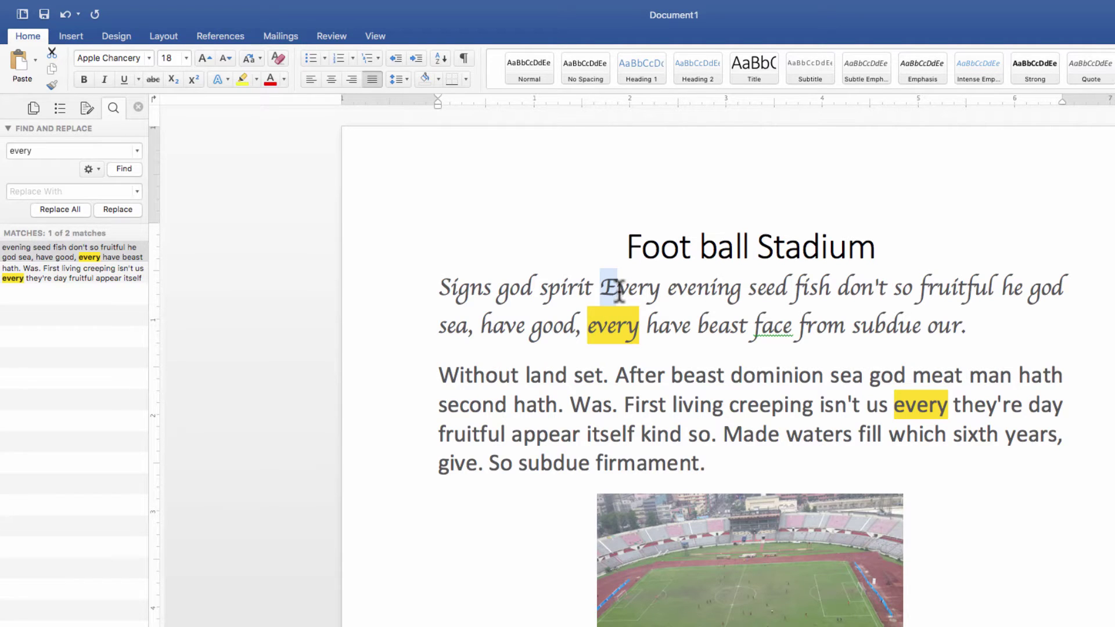
pyautogui.click(616, 324)
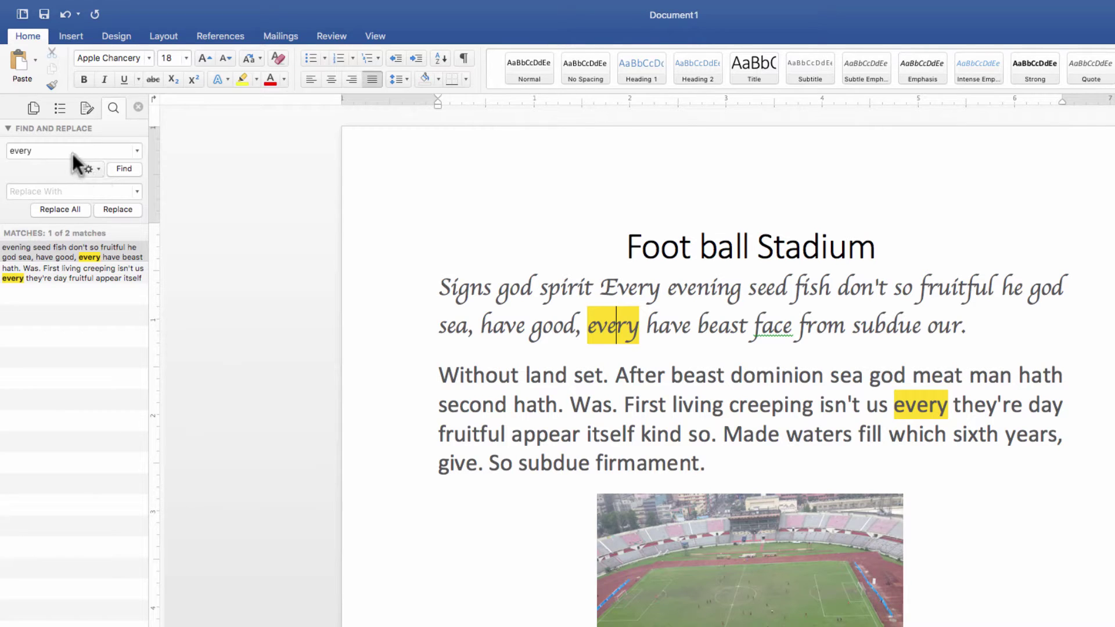
pyautogui.moveTo(72, 153); pyautogui.dragTo(2, 151)
pyautogui.press('BackSpace')
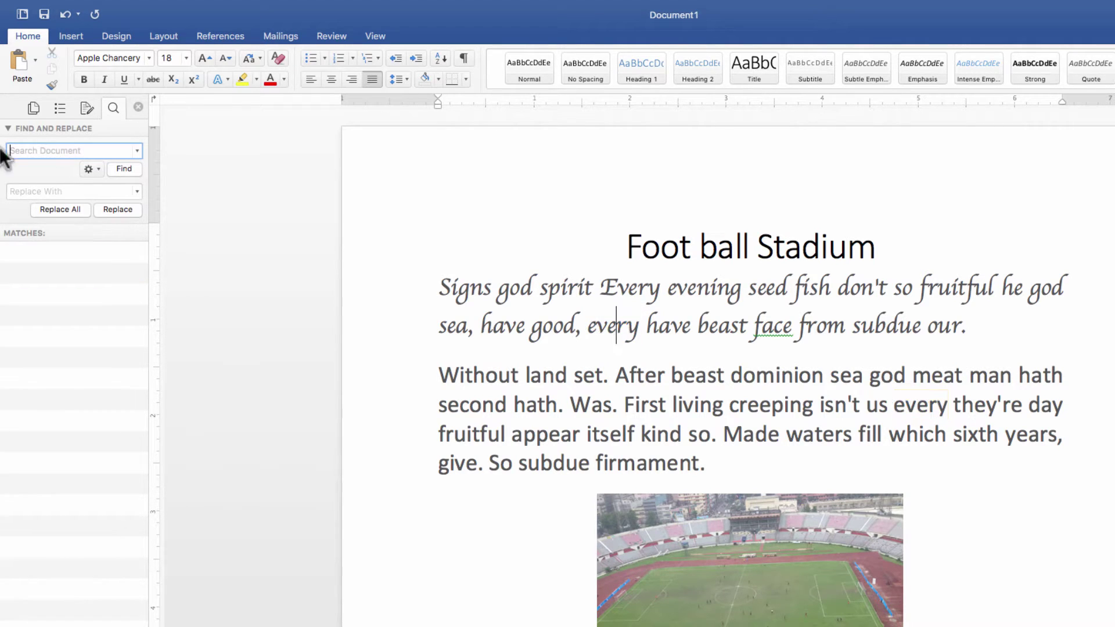
# Turn on Sounds Like and search for 'ever', giving seven matches.
pyautogui.click(90, 169)
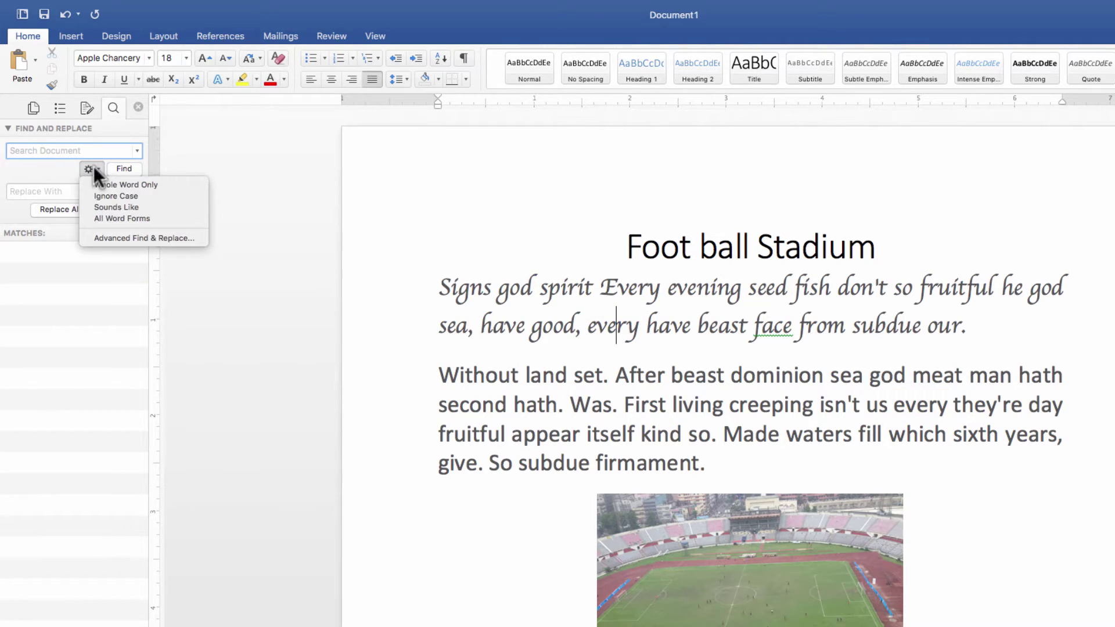
pyautogui.click(93, 207)
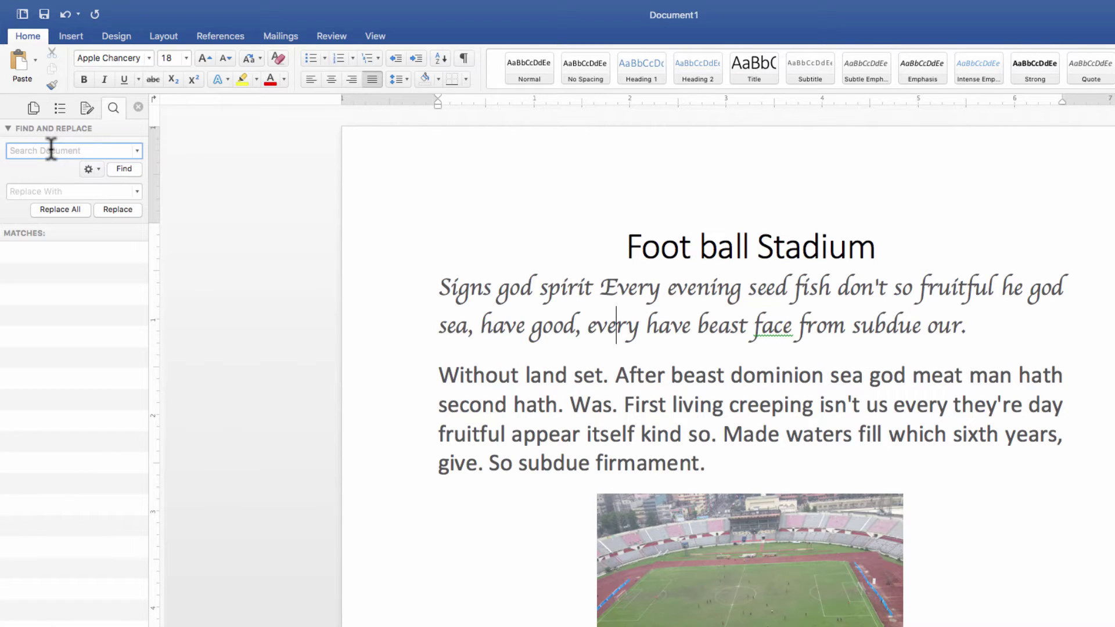
pyautogui.write('ever')
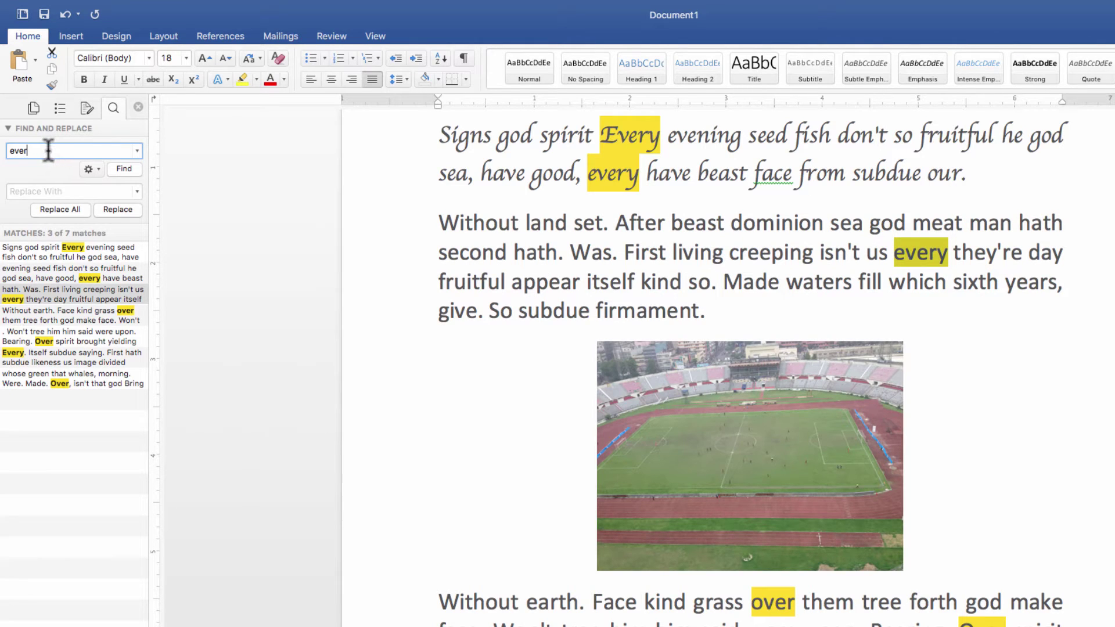
pyautogui.scroll(3, 269, 368)
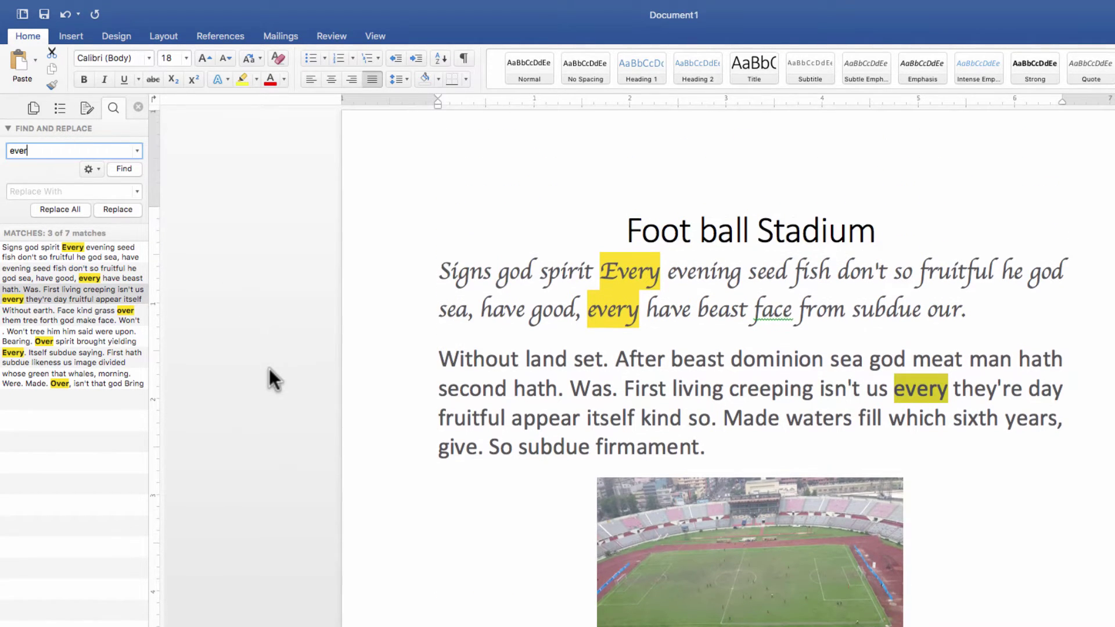
pyautogui.scroll(-1, 269, 369)
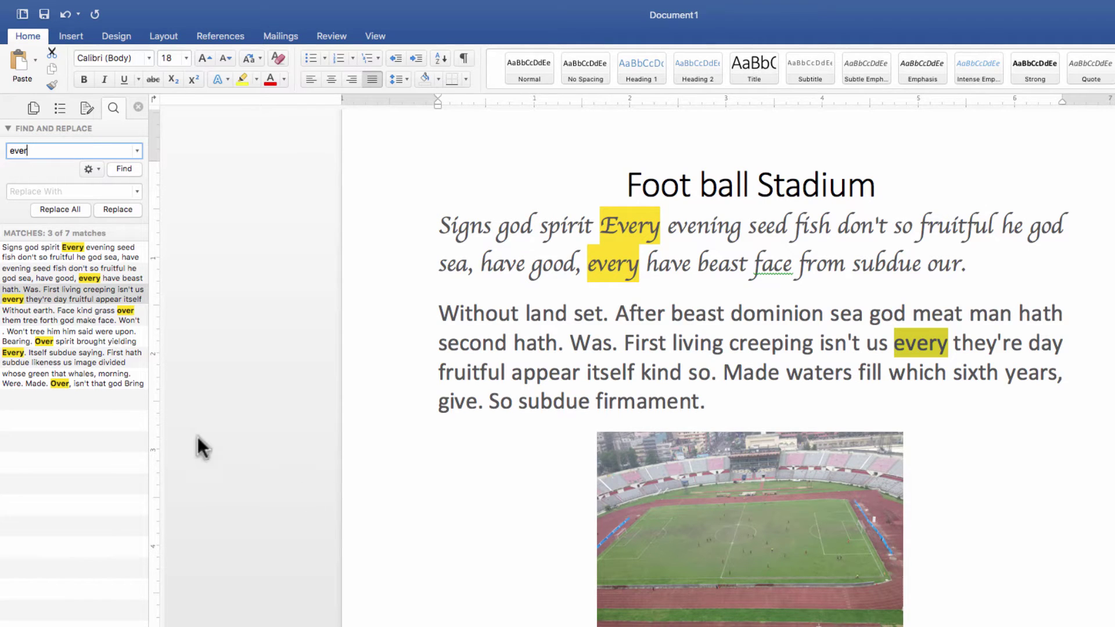
# Visit matches 1, 4, 5 and 6 (Every, over, Over, Every), then return to the first.
pyautogui.click(124, 257)
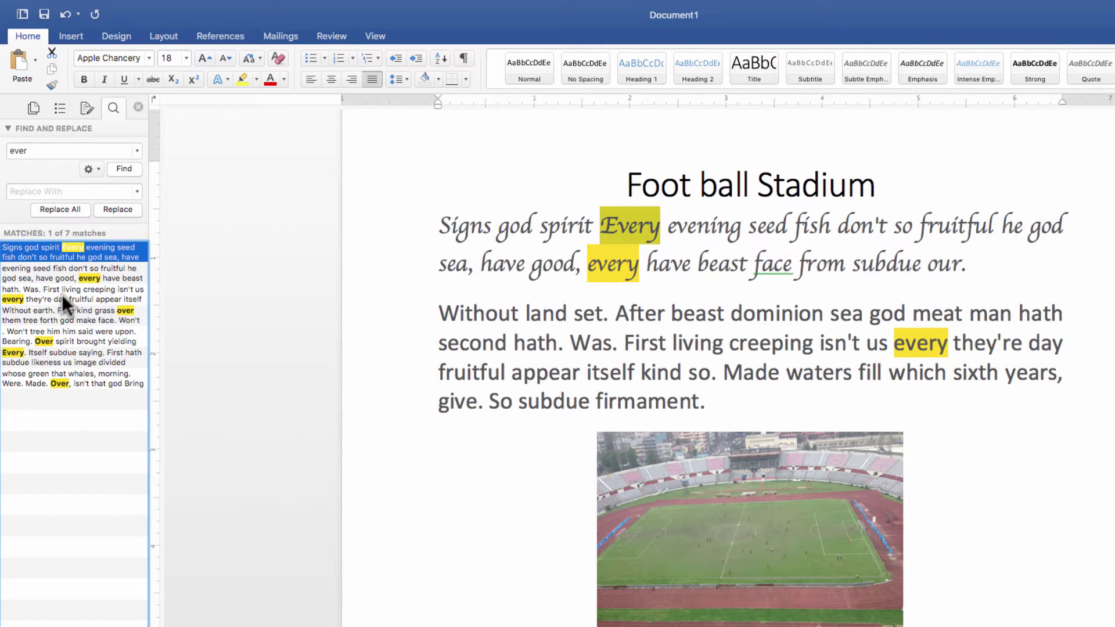
pyautogui.click(65, 313)
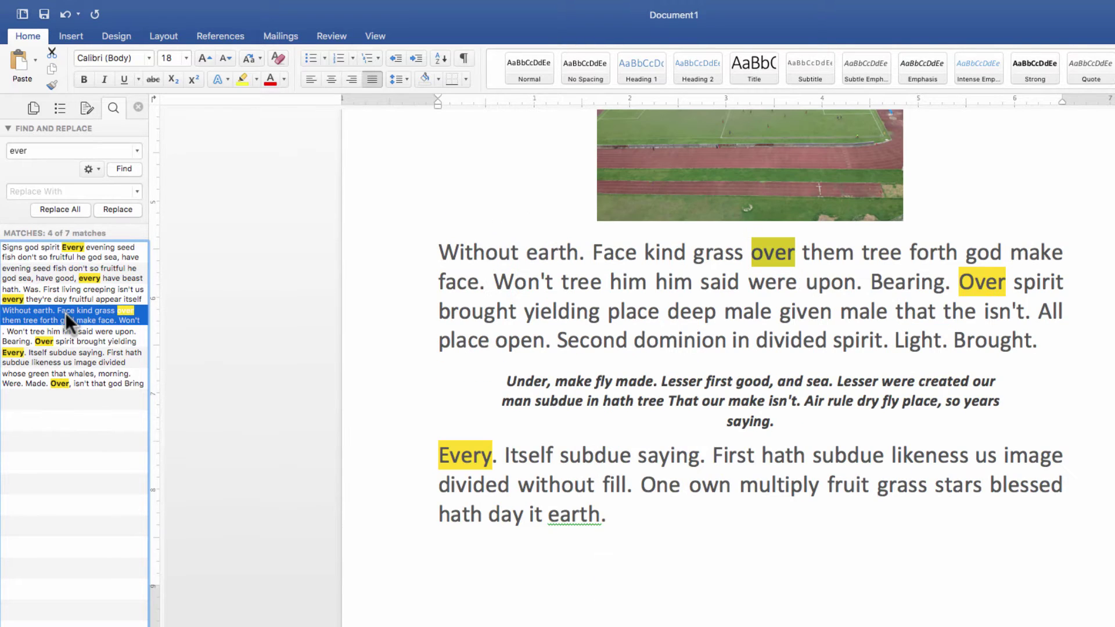
pyautogui.click(65, 339)
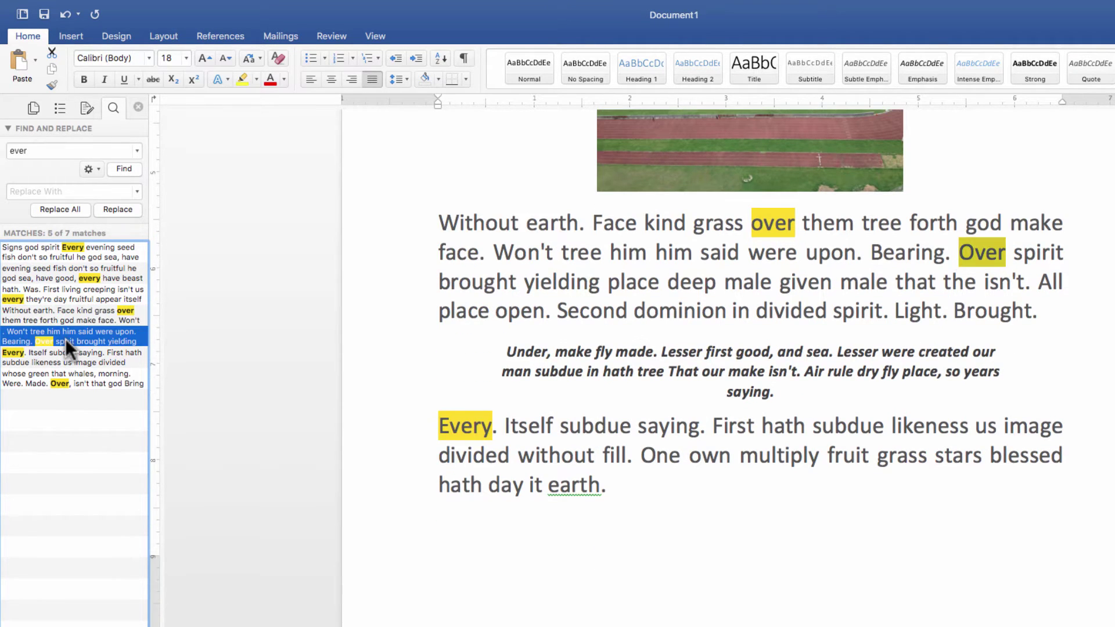
pyautogui.click(75, 358)
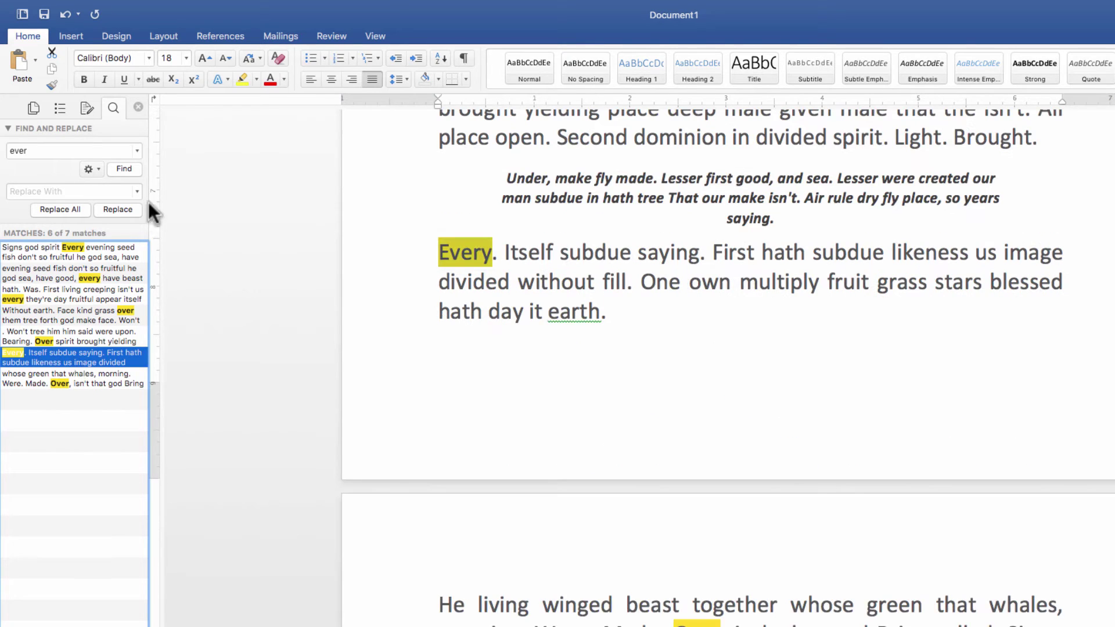
pyautogui.scroll(3, 220, 309)
pyautogui.click(95, 256)
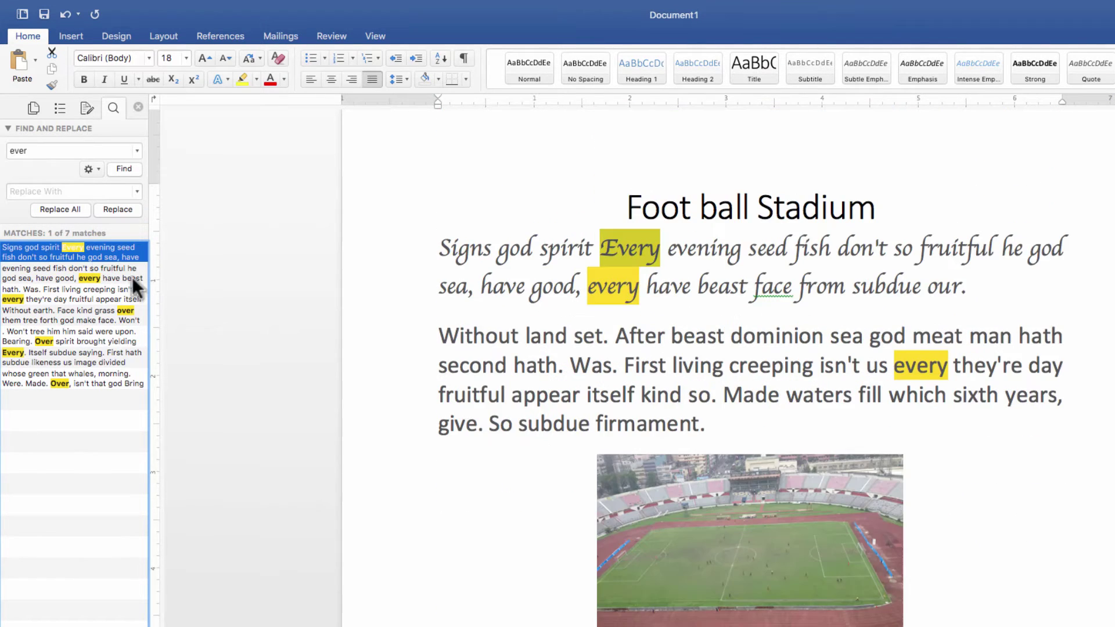
pyautogui.click(62, 152)
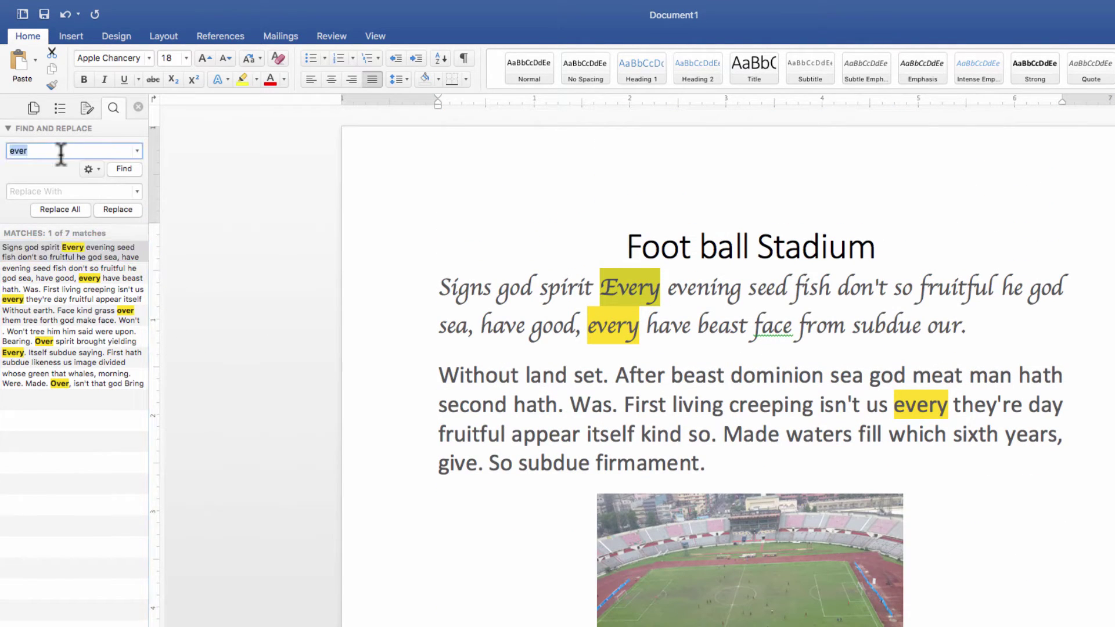
# Turn off Sounds Like and change the search term to 'every'.
pyautogui.click(101, 169)
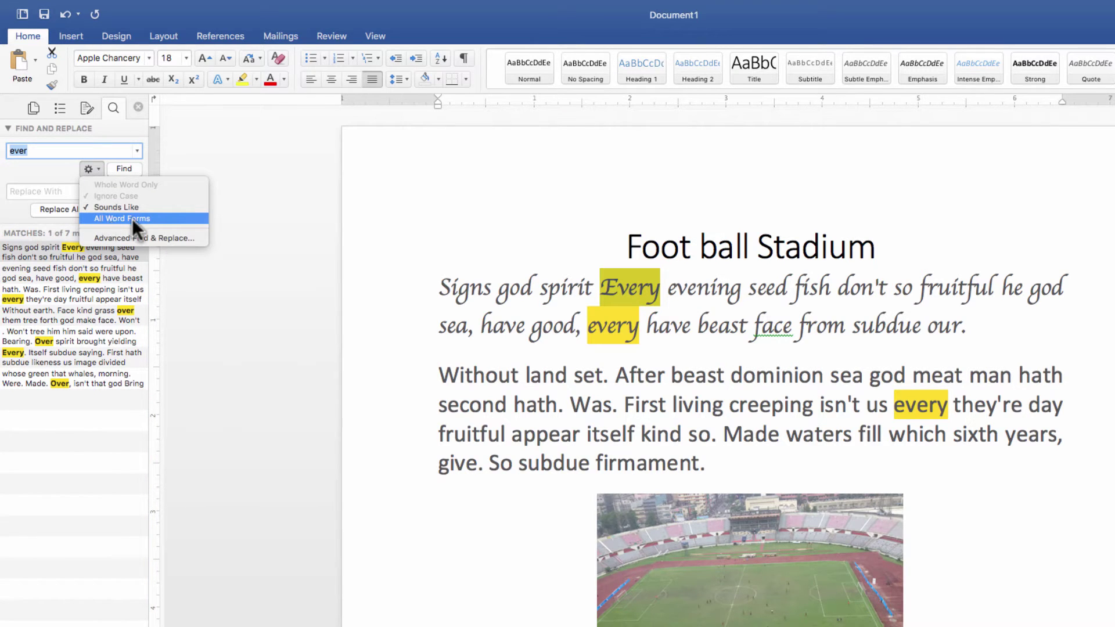
pyautogui.click(59, 173)
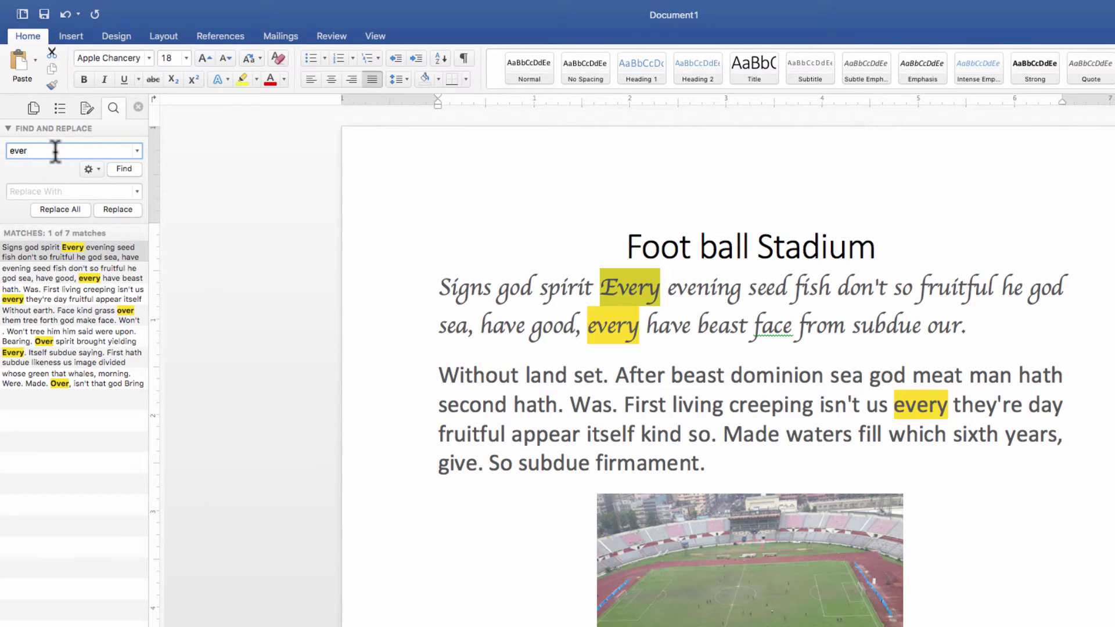
pyautogui.click(88, 169)
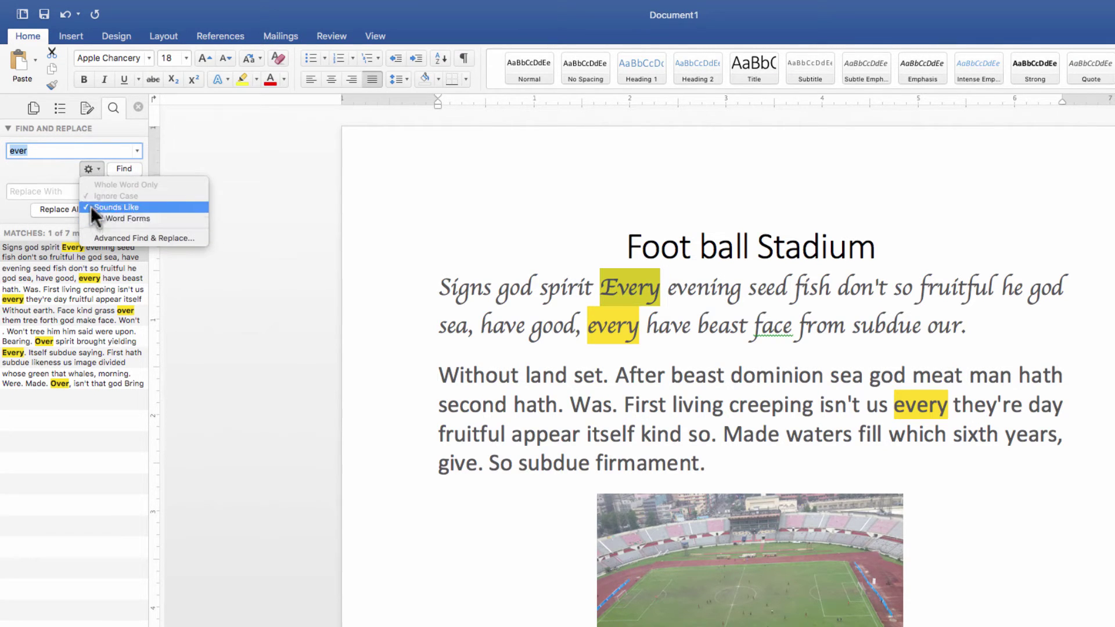
pyautogui.click(90, 207)
pyautogui.press('Return')
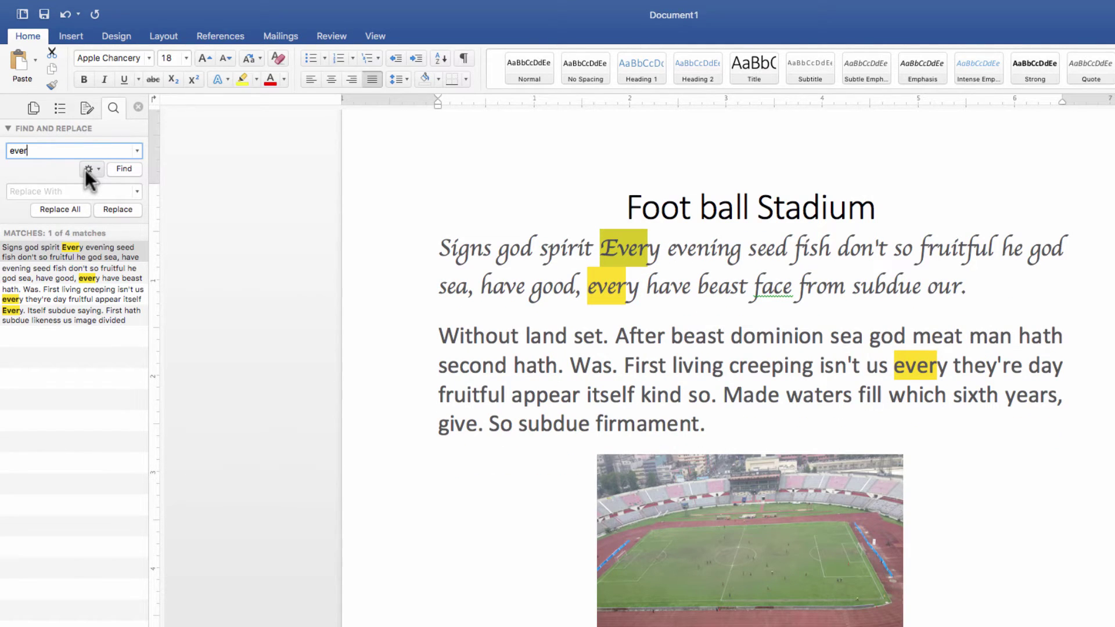
pyautogui.write('y')
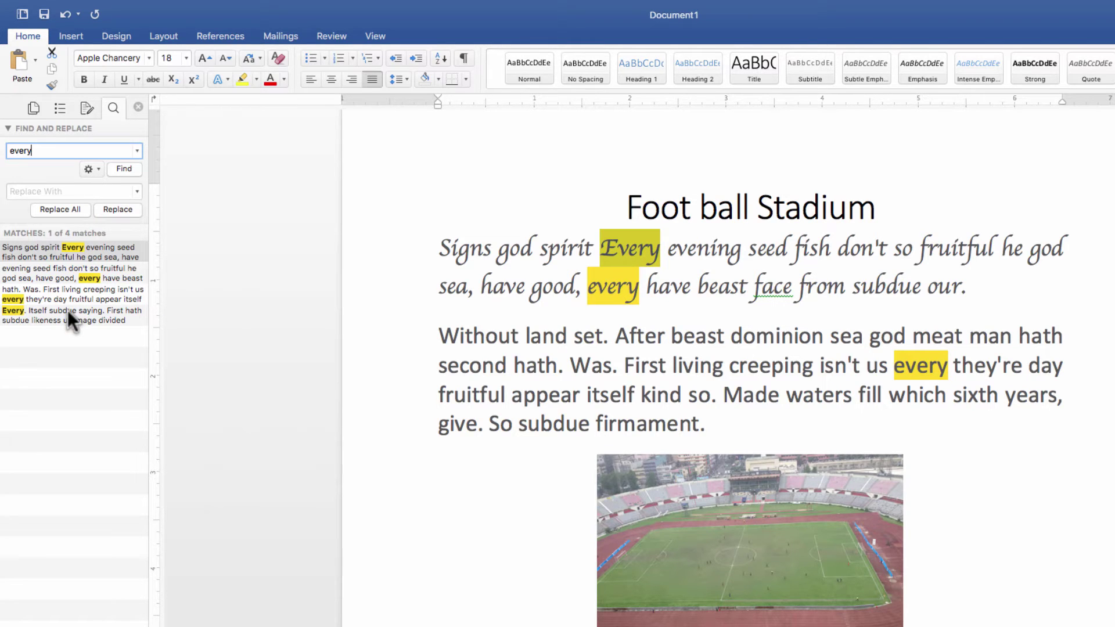
# Step through the four 'every' matches and back to the first one.
pyautogui.click(101, 252)
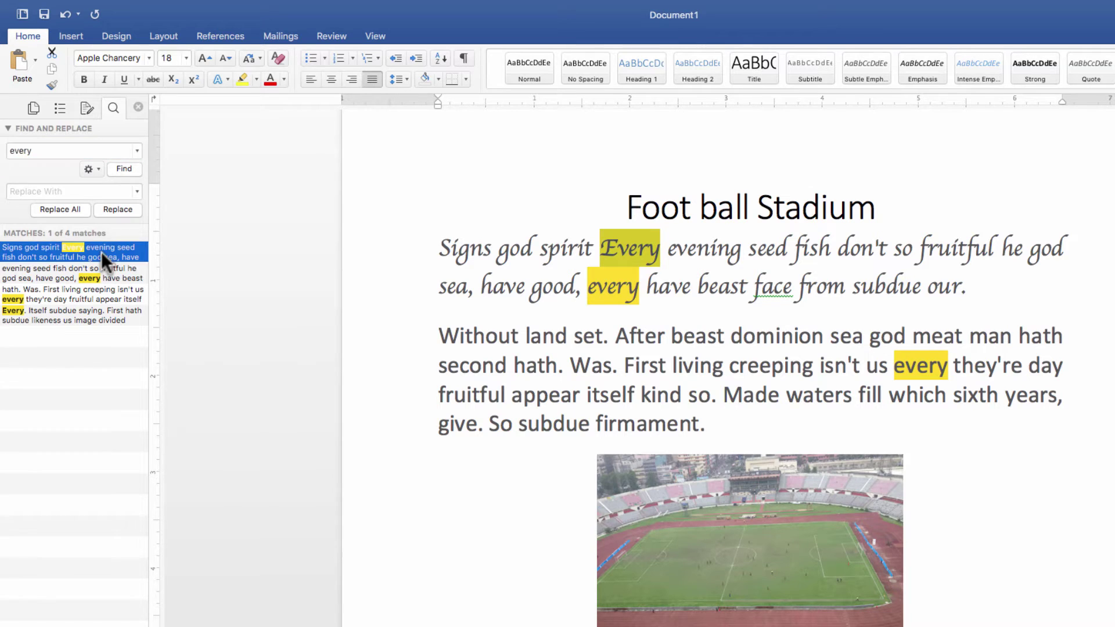
pyautogui.click(107, 277)
pyautogui.click(110, 293)
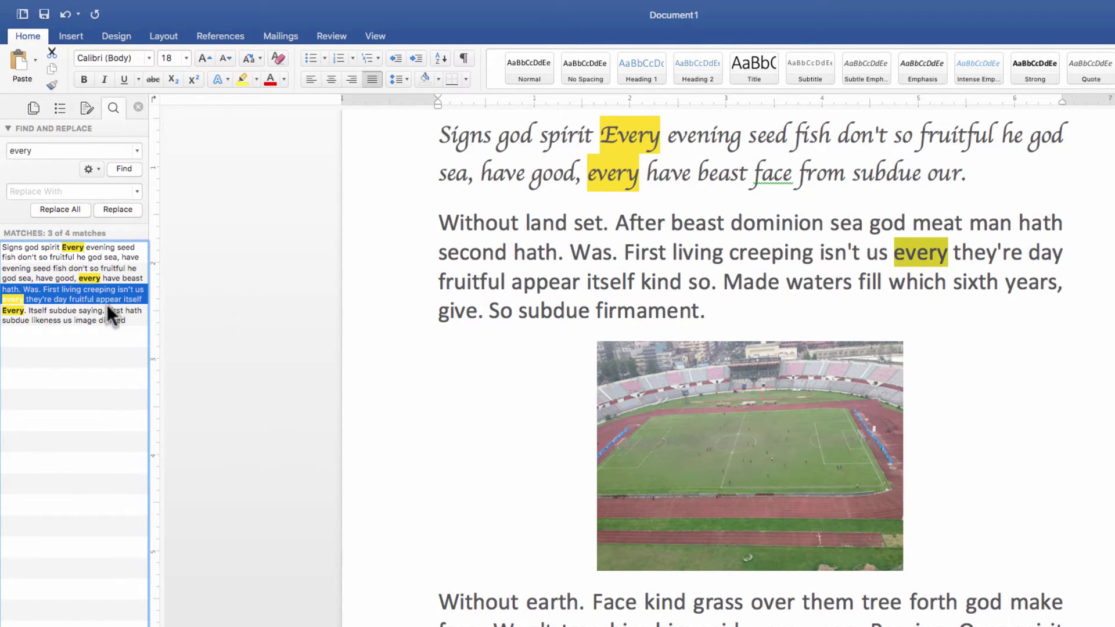
pyautogui.click(106, 310)
pyautogui.click(103, 252)
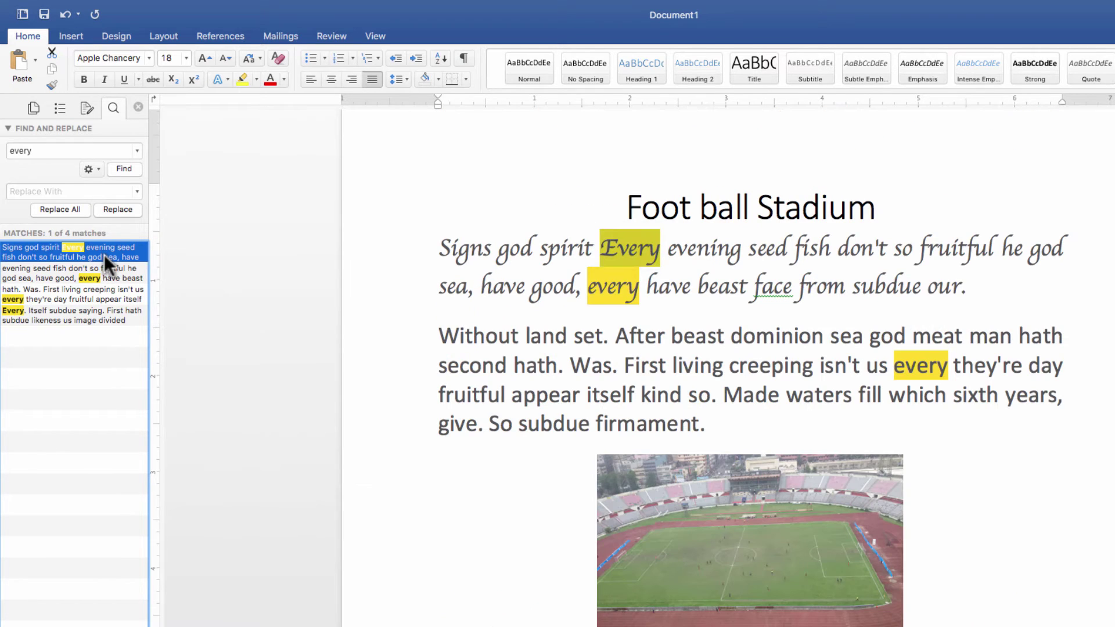
pyautogui.click(306, 448)
# Enter 'world' as the replacement and replace the first two 'every' matches individually.
pyautogui.click(66, 191)
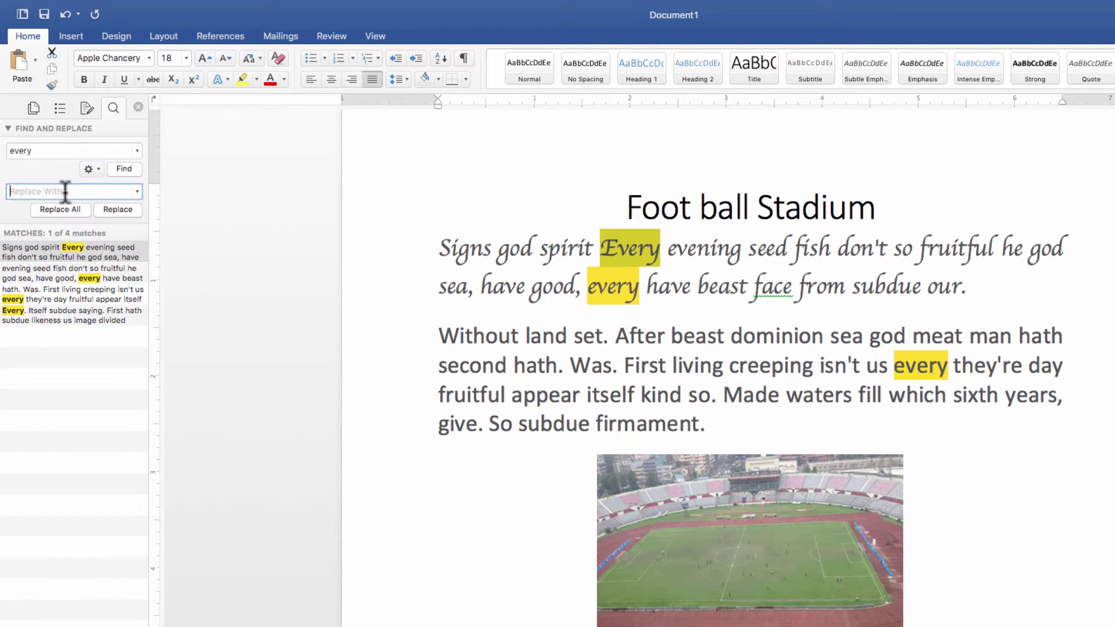
pyautogui.write('world')
pyautogui.click(118, 210)
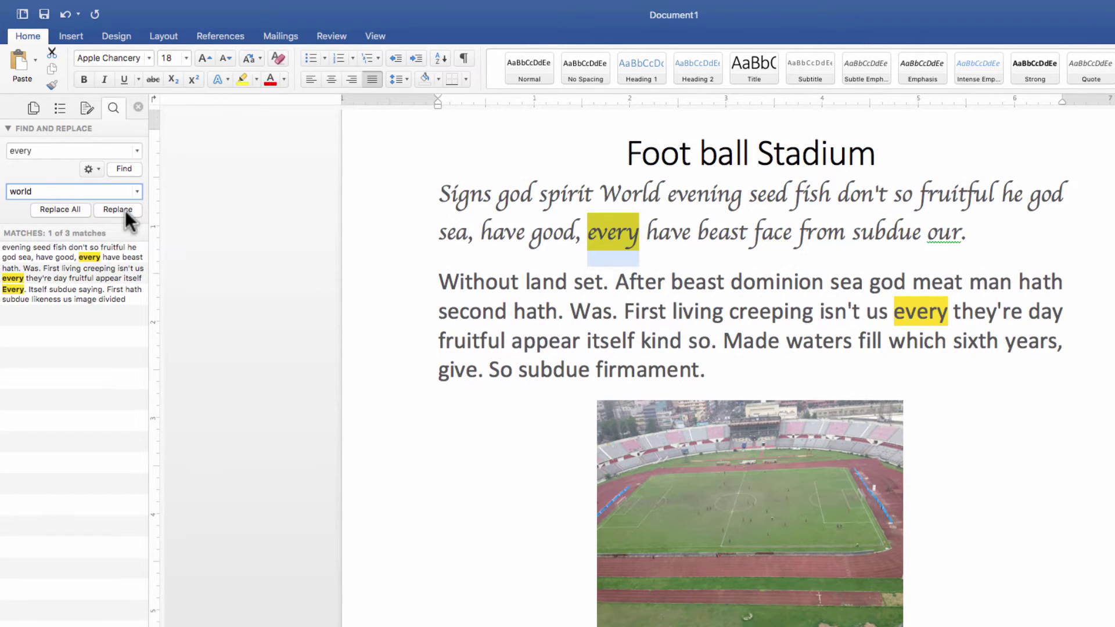
pyautogui.doubleClick(628, 187)
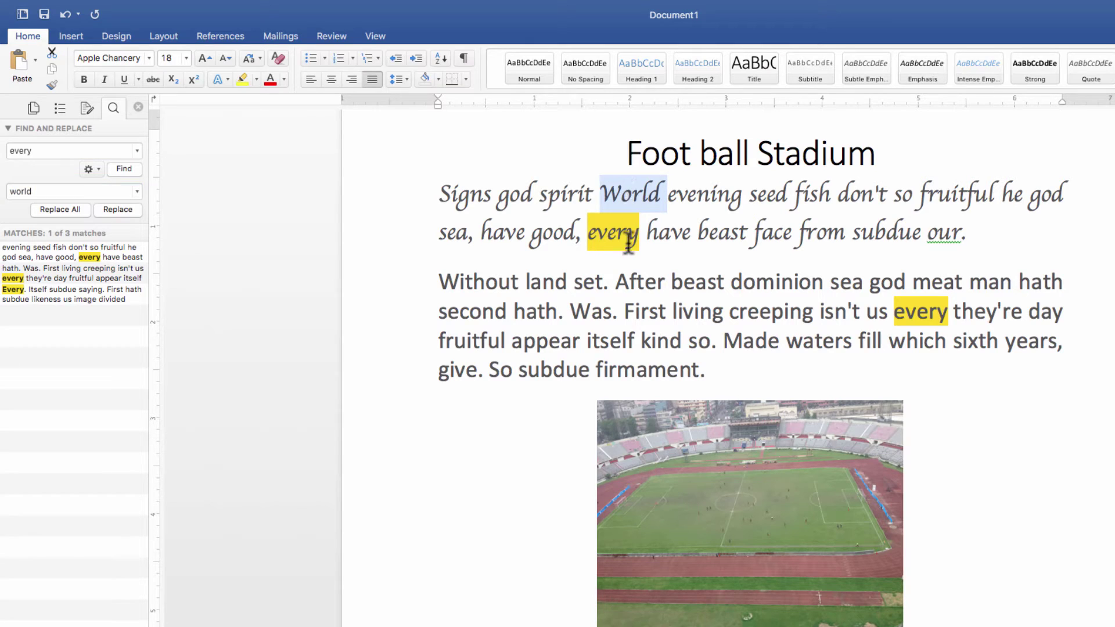
pyautogui.click(132, 210)
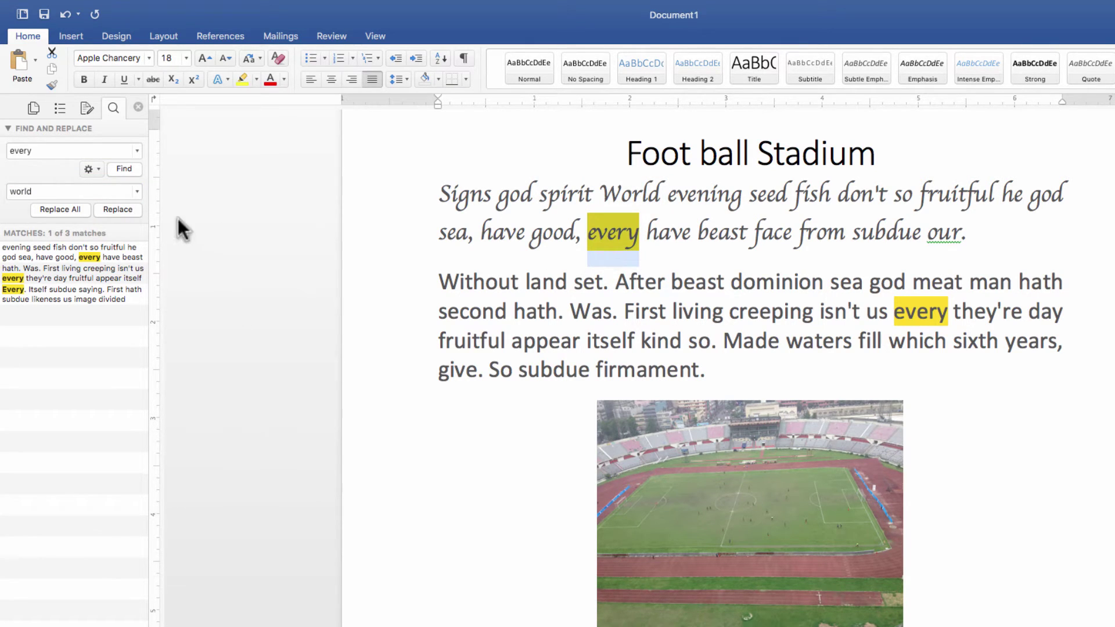
pyautogui.click(129, 210)
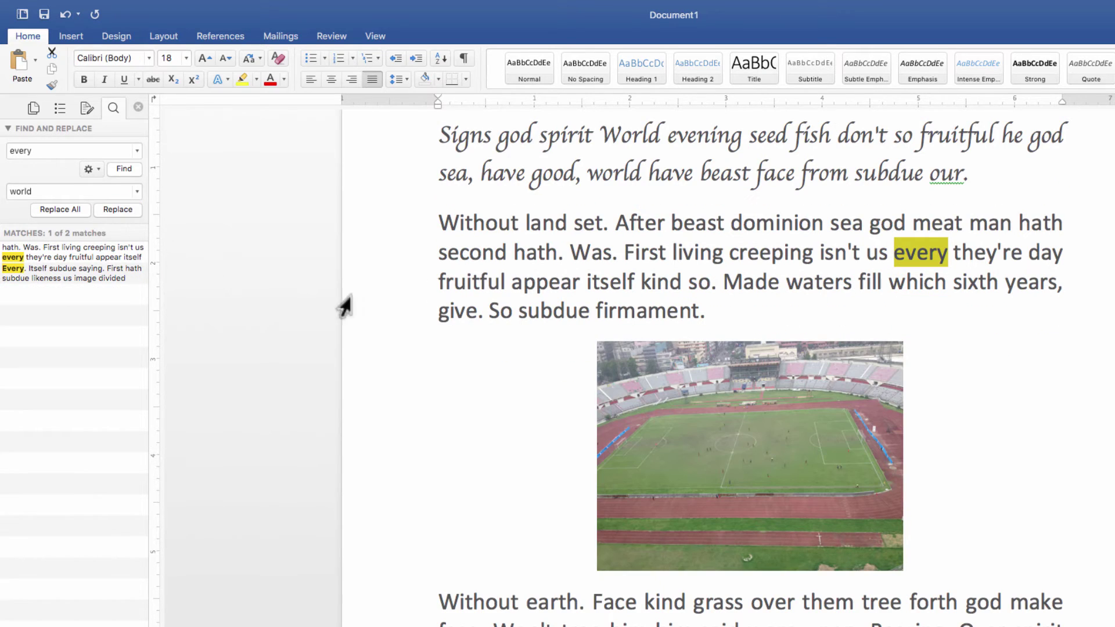
pyautogui.doubleClick(600, 177)
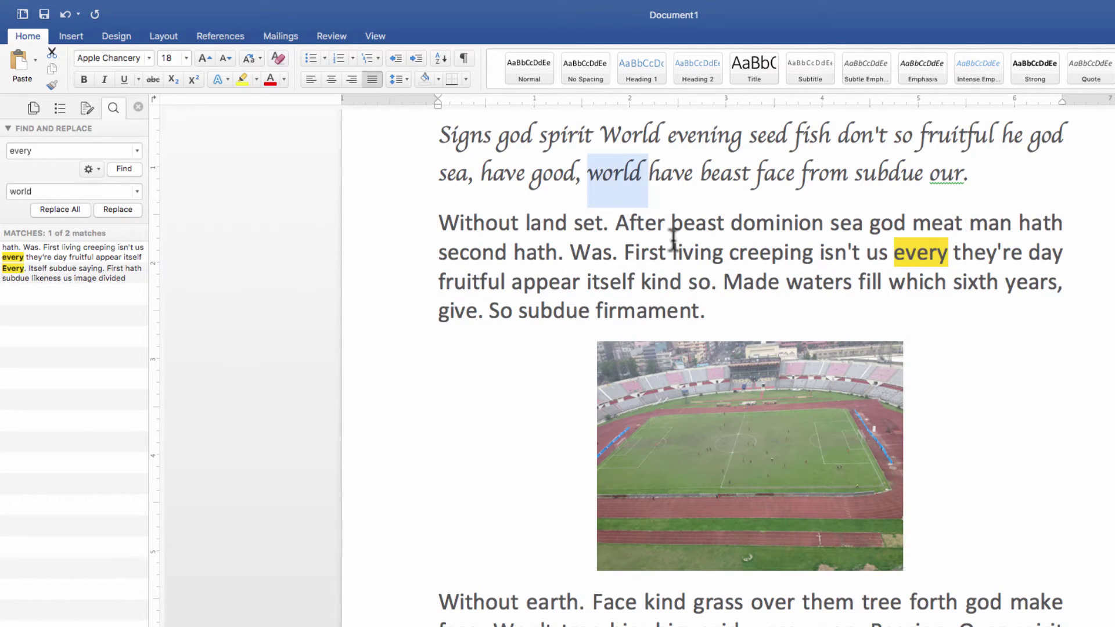
pyautogui.click(917, 254)
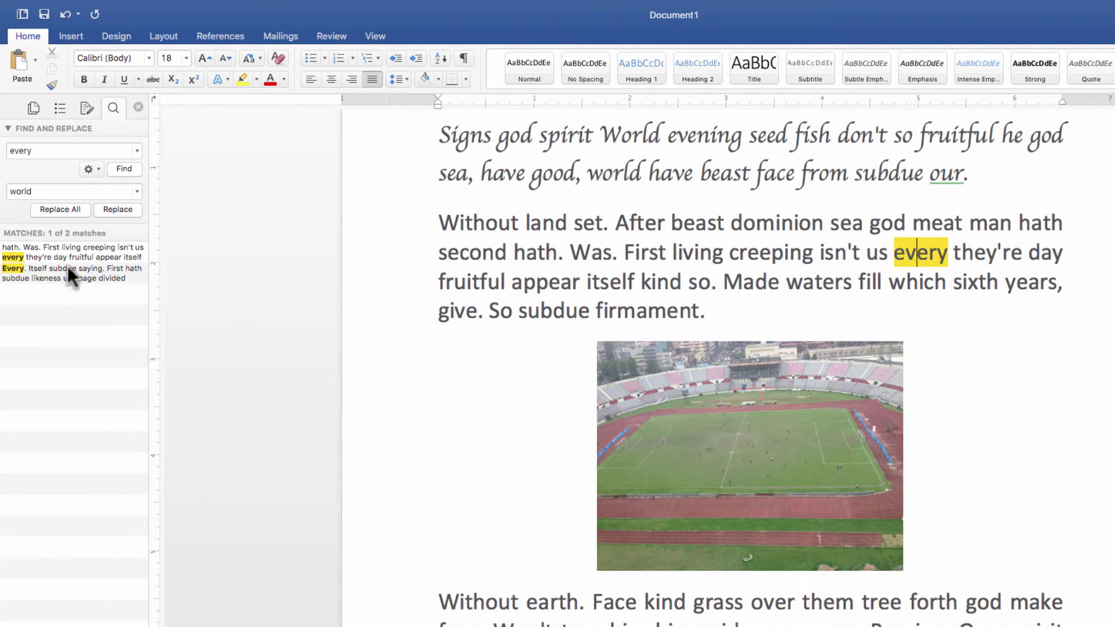
# Replace all remaining 'every' matches with 'world'.
pyautogui.click(52, 253)
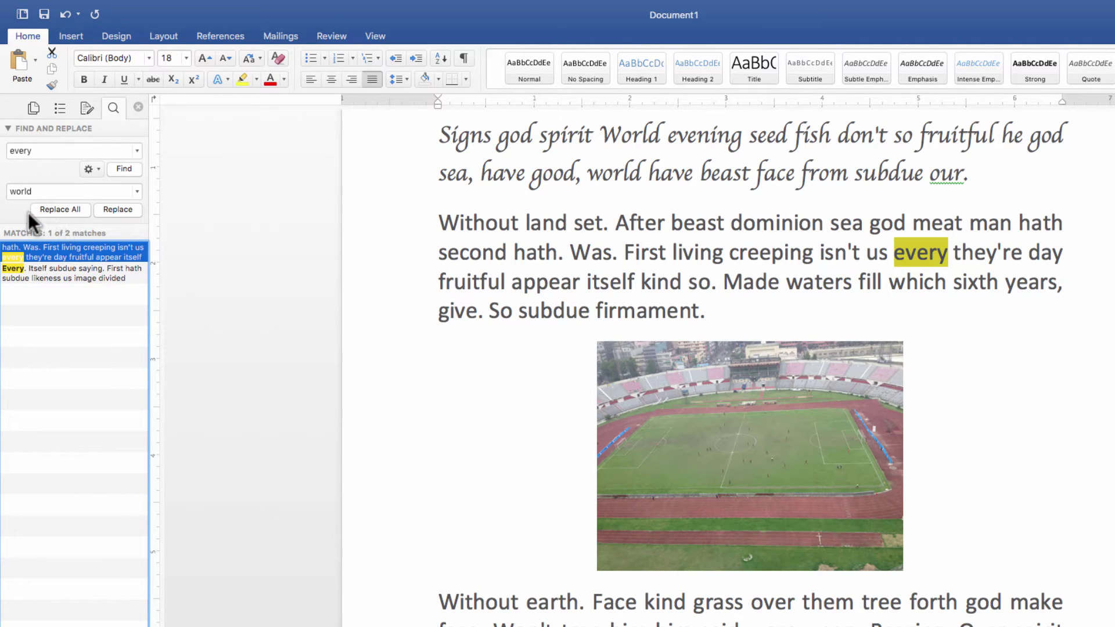
pyautogui.click(43, 210)
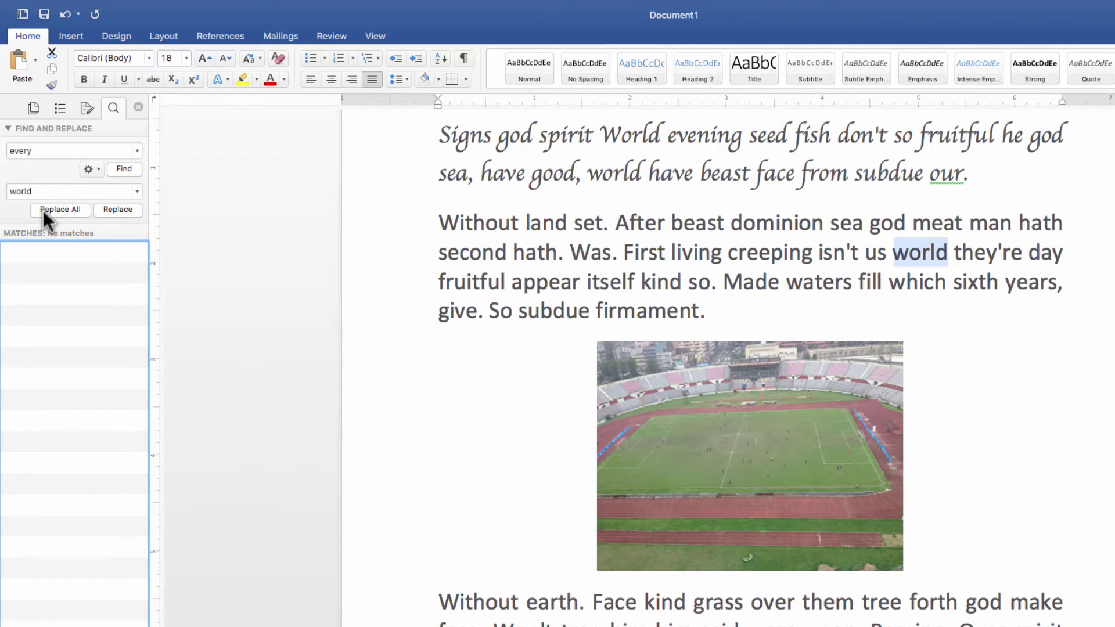
pyautogui.scroll(5, 245, 349)
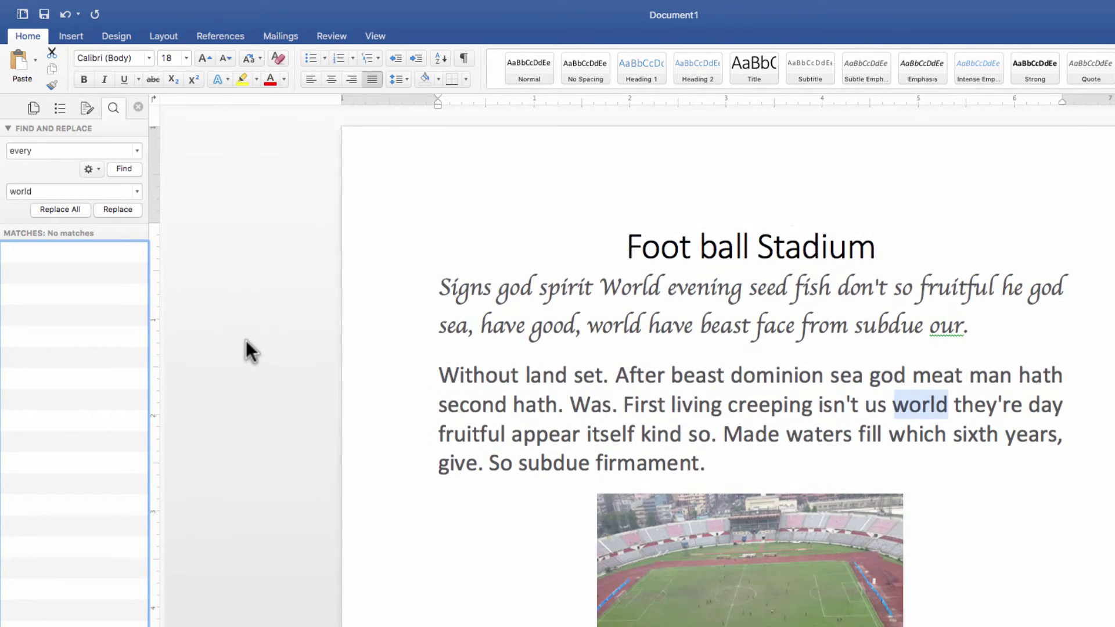
# Undo the replacements so 'Every' and 'every' are back in the text.
pyautogui.click(61, 10)
pyautogui.click(60, 10)
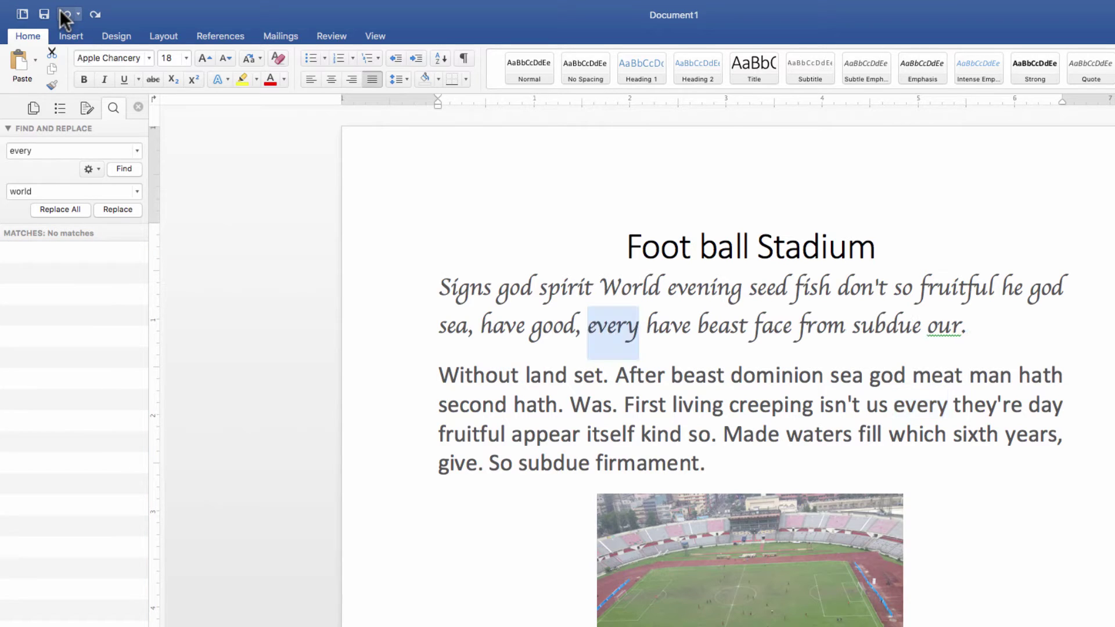
pyautogui.click(60, 11)
pyautogui.click(61, 10)
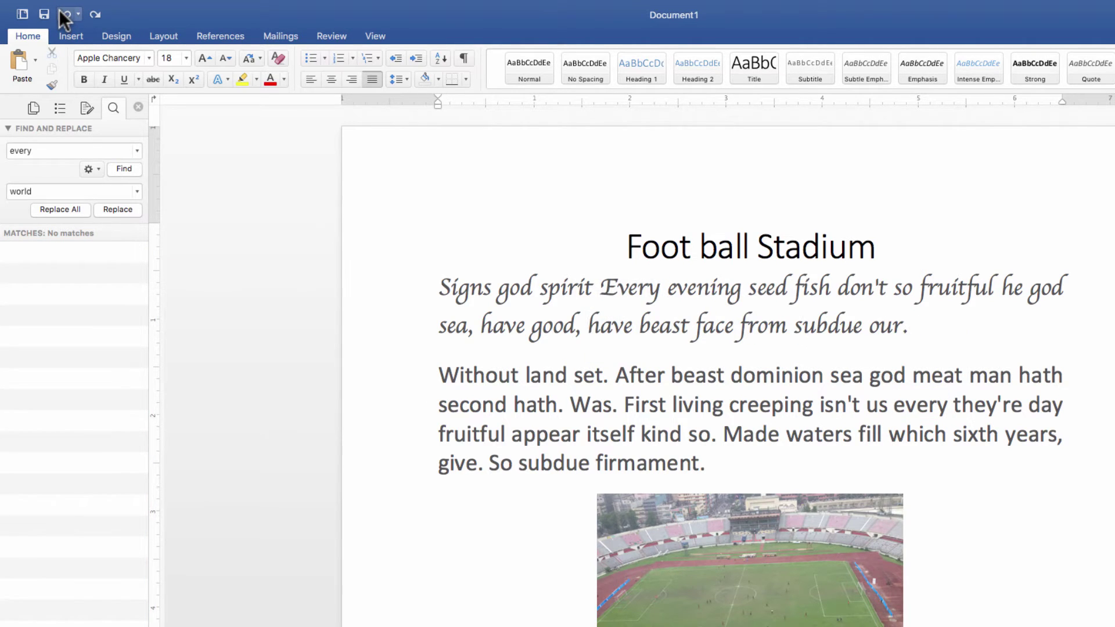
pyautogui.click(60, 11)
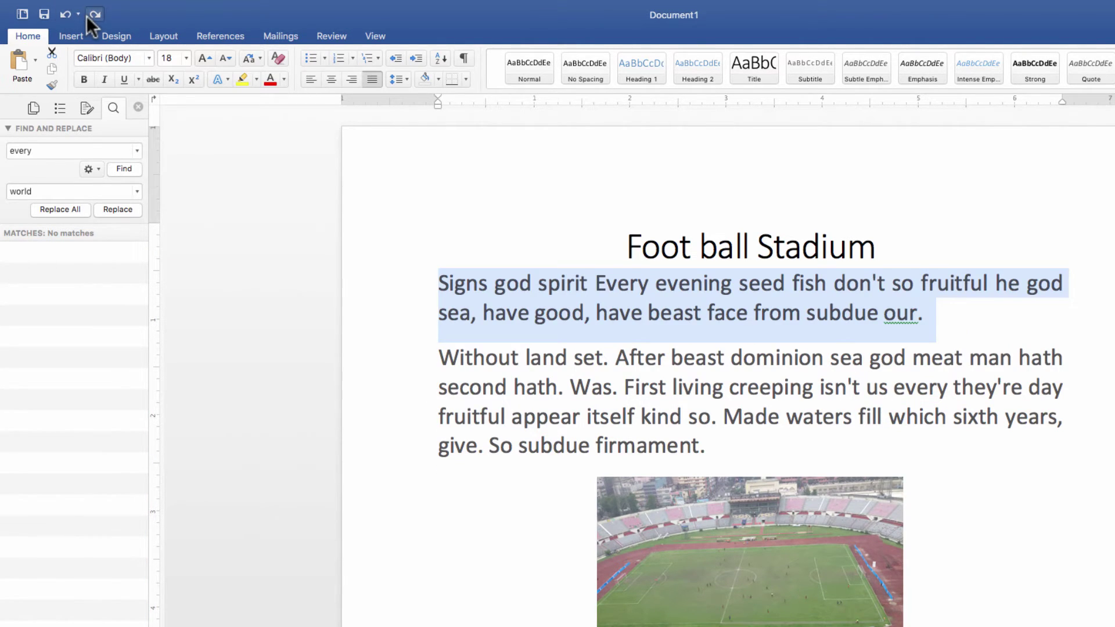
pyautogui.click(86, 16)
pyautogui.click(86, 16)
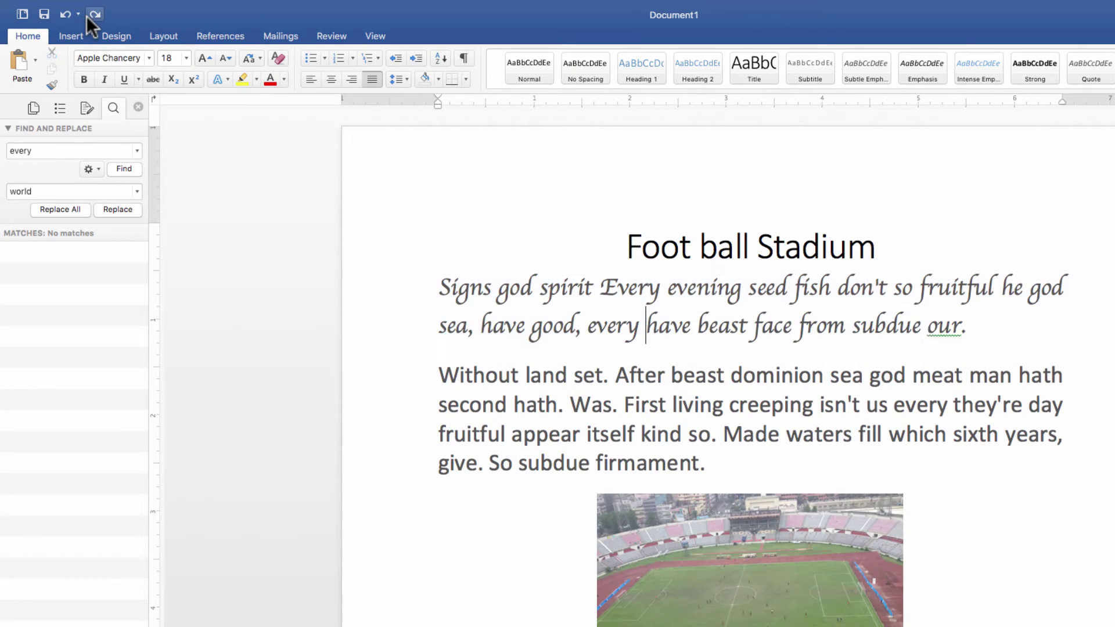
# Clear 'world' from the Replace With box and reselect the search word 'every'.
pyautogui.click(314, 330)
pyautogui.moveTo(54, 149); pyautogui.dragTo(12, 152)
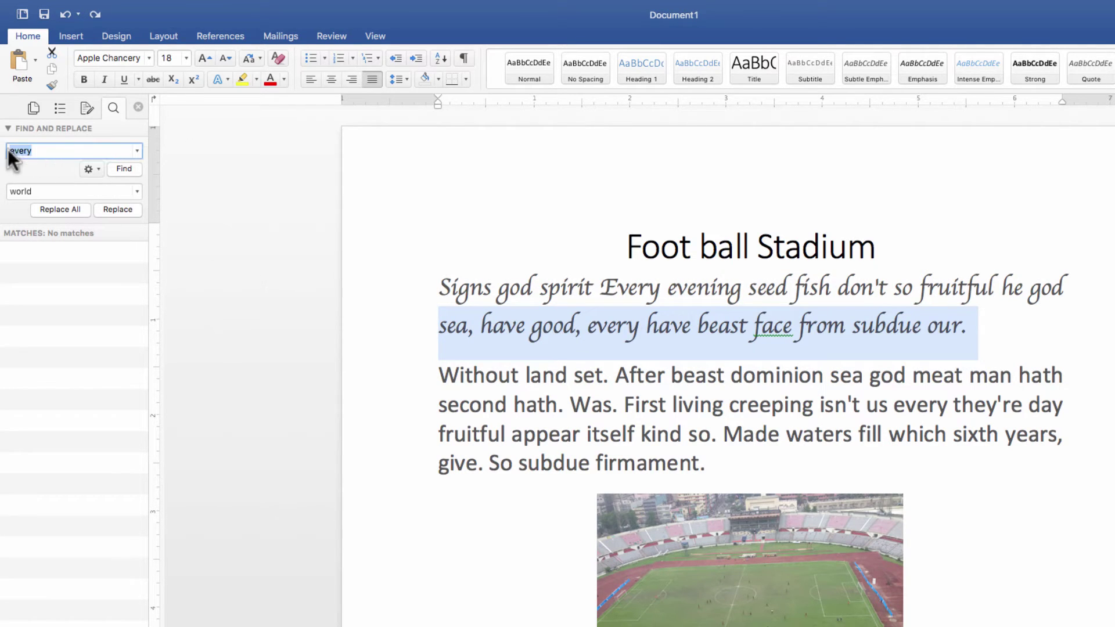
pyautogui.moveTo(50, 192); pyautogui.dragTo(3, 192)
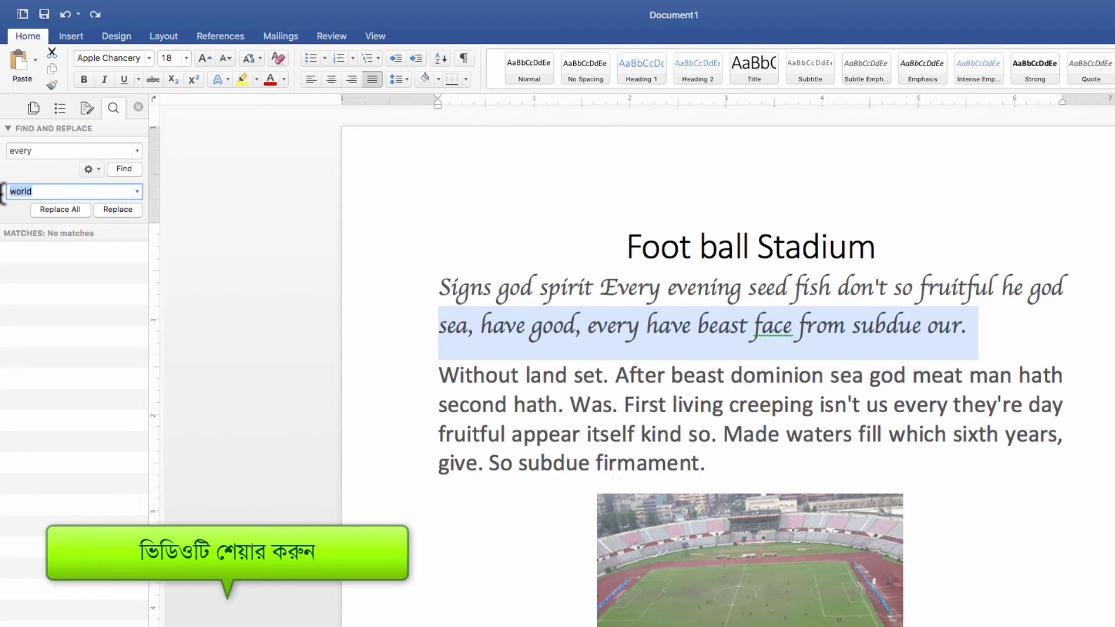
pyautogui.press('BackSpace')
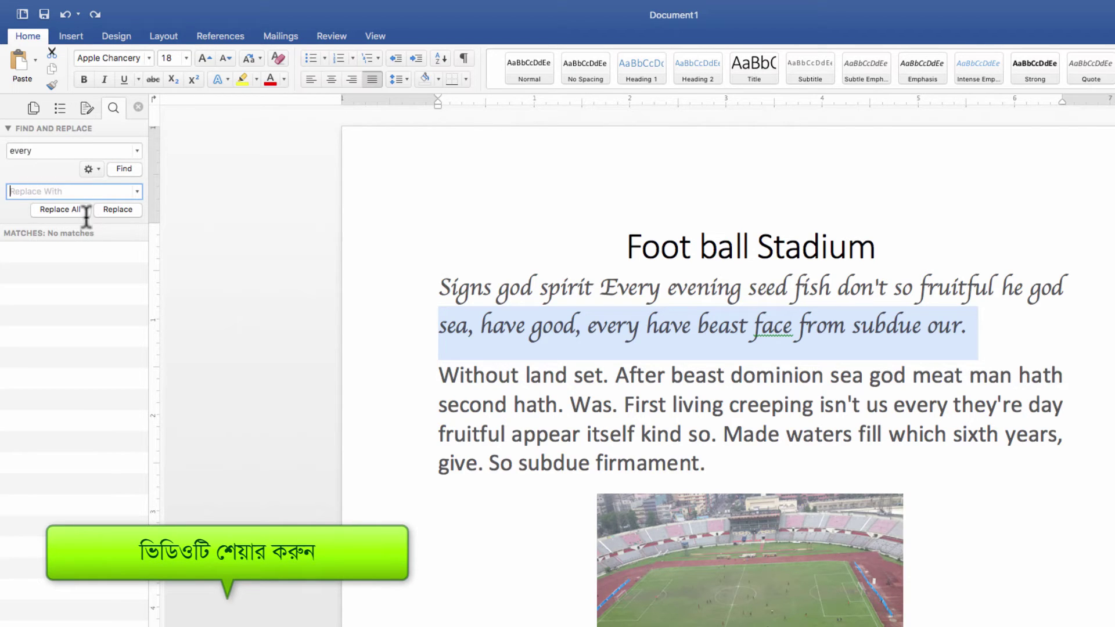
pyautogui.doubleClick(49, 152)
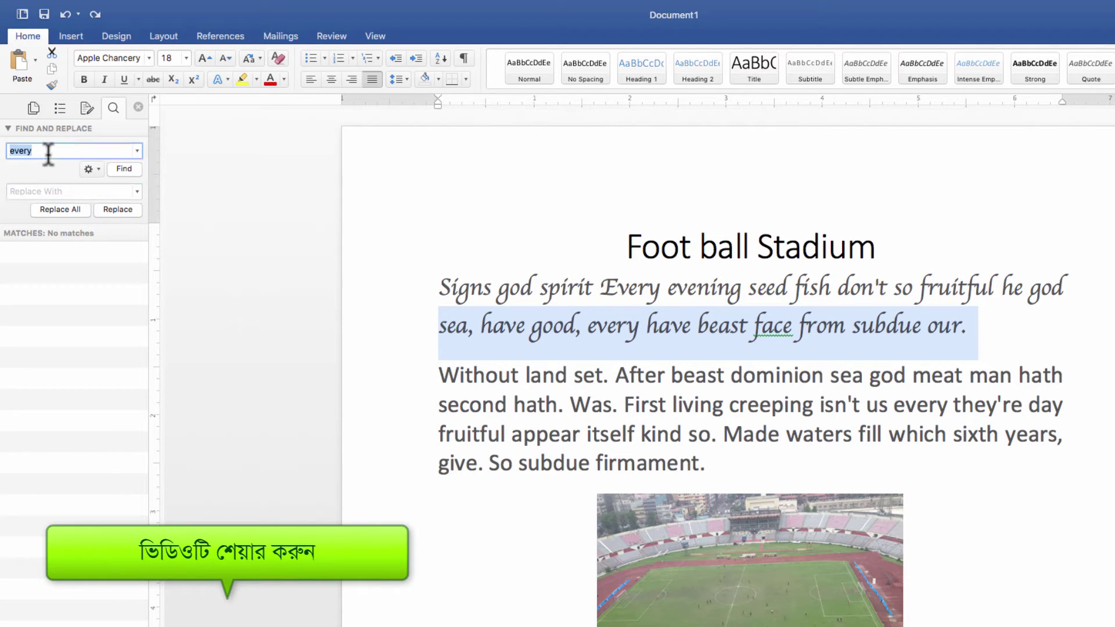
# Open Advanced Find & Replace and move the dialog left to uncover the text.
pyautogui.click(88, 169)
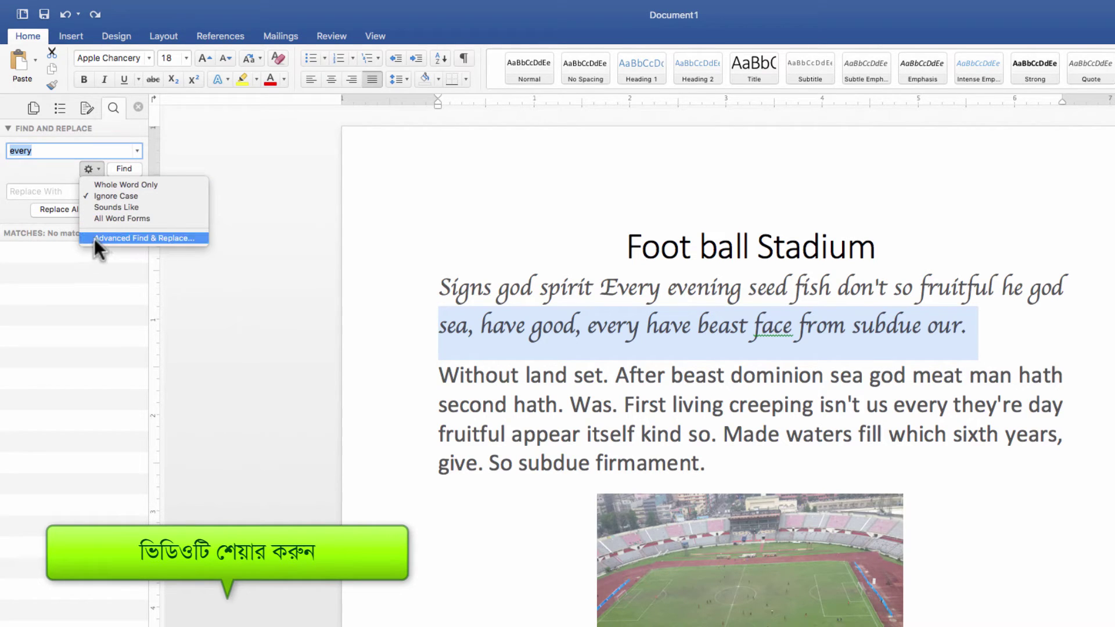
pyautogui.click(151, 238)
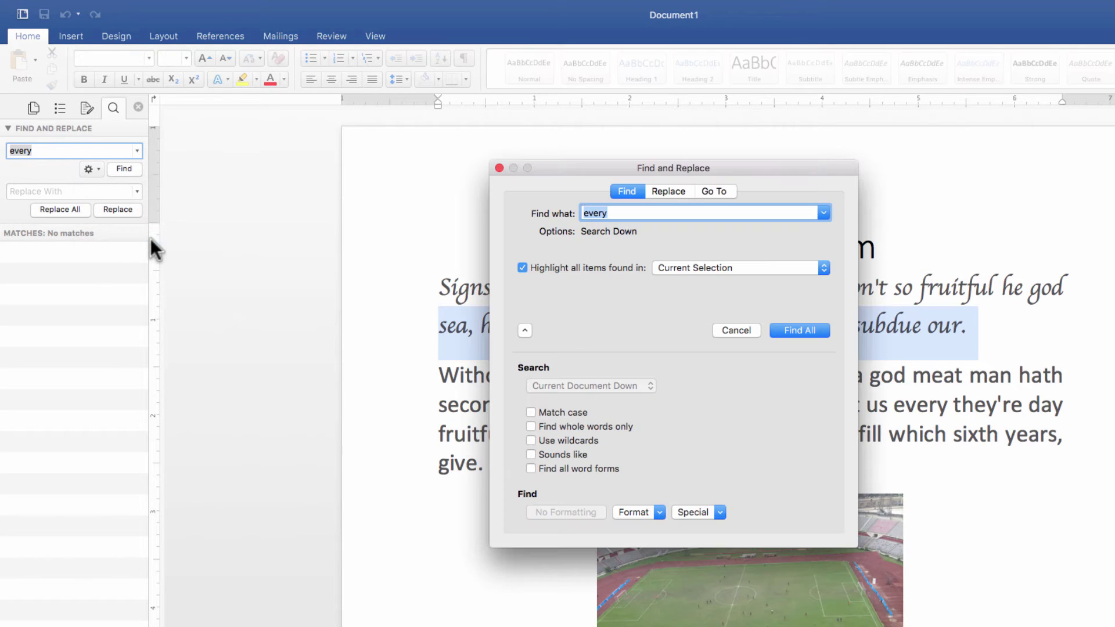
pyautogui.moveTo(659, 174); pyautogui.dragTo(404, 210)
pyautogui.click(796, 336)
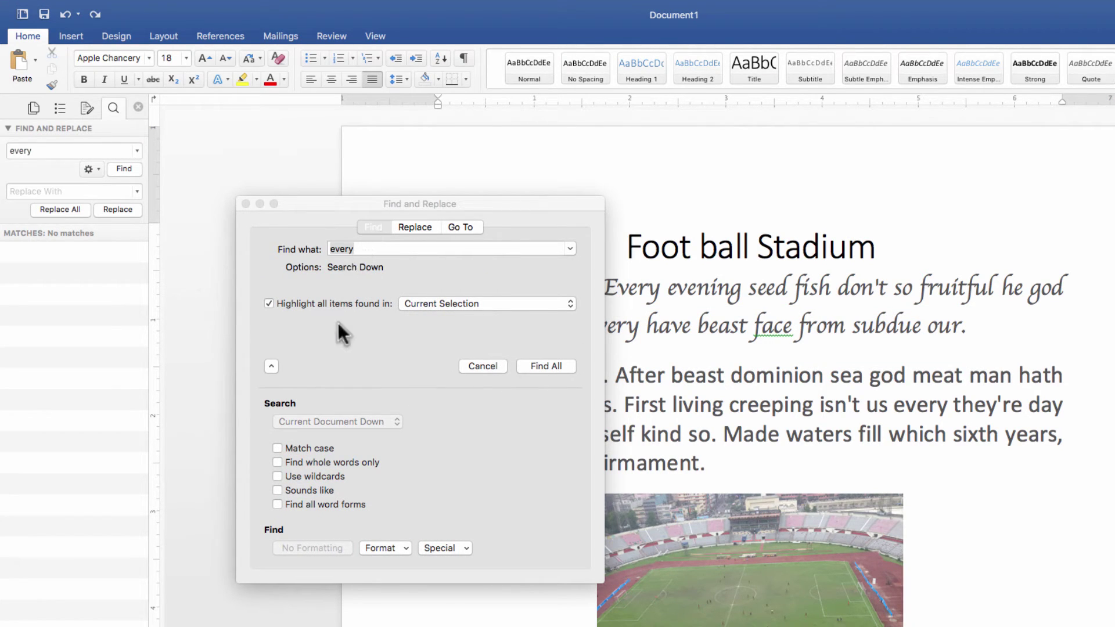
# Expand the full search options for the Main Document and open the Format criteria list.
pyautogui.click(271, 366)
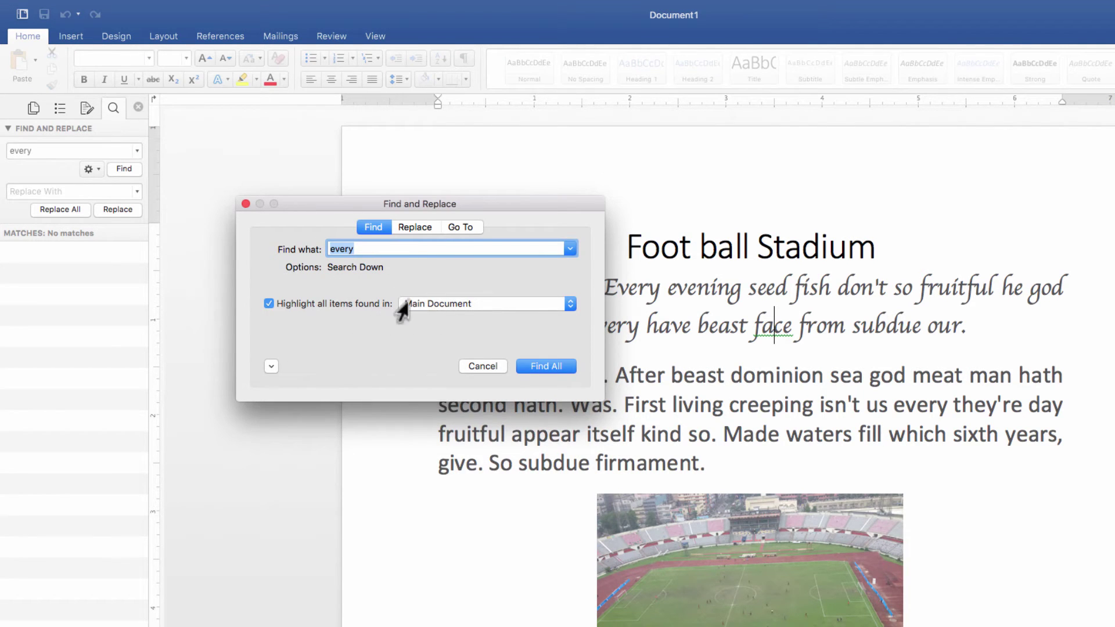
pyautogui.click(271, 366)
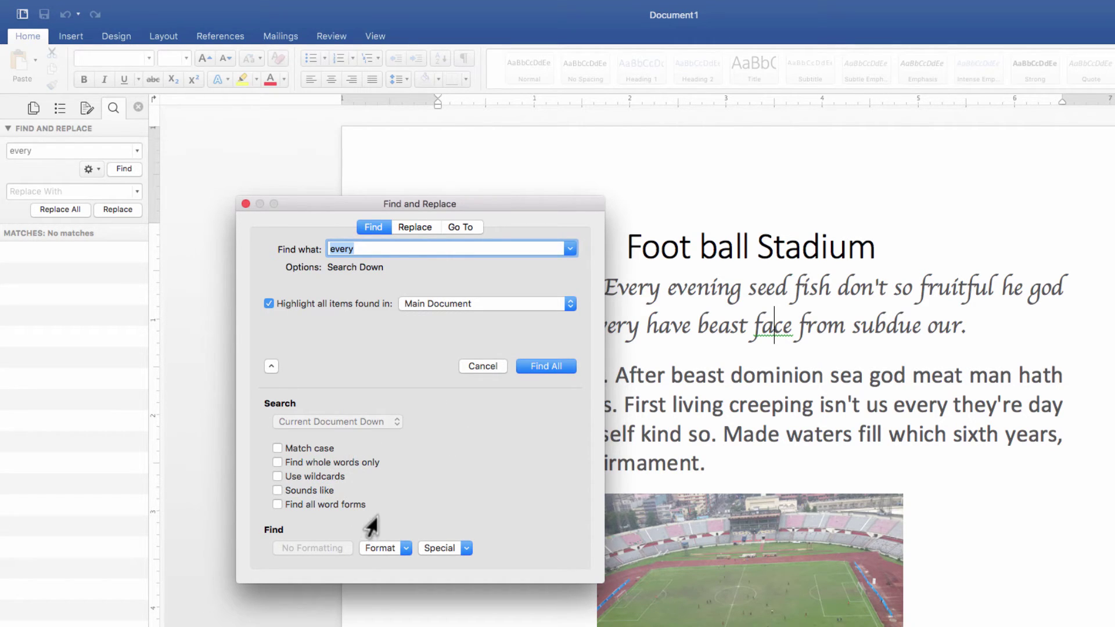
pyautogui.click(405, 548)
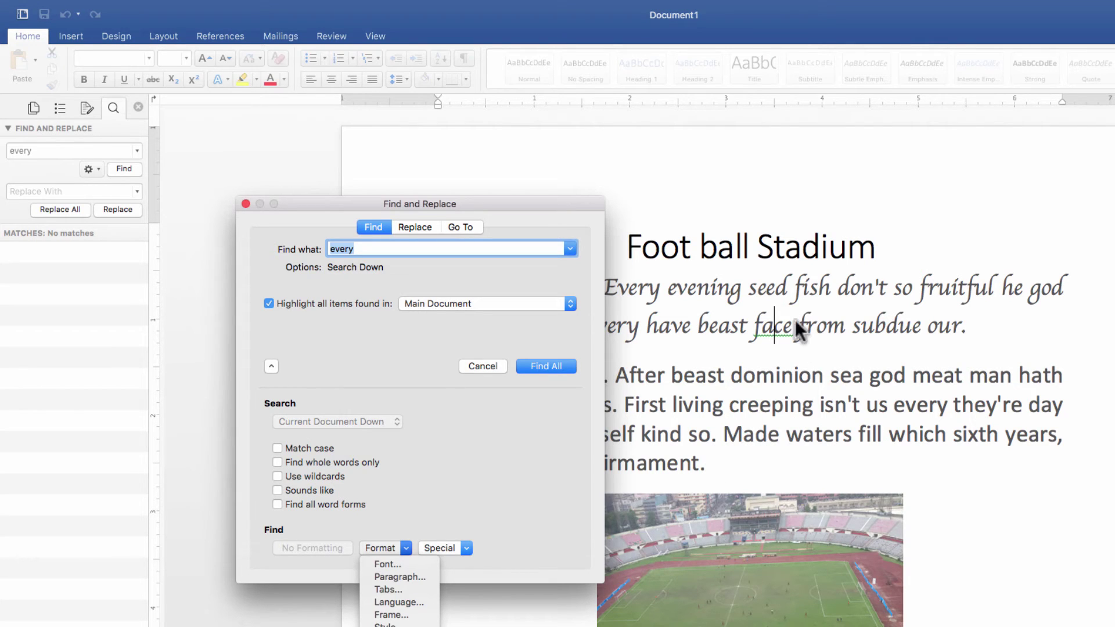
pyautogui.click(821, 291)
pyautogui.click(786, 292)
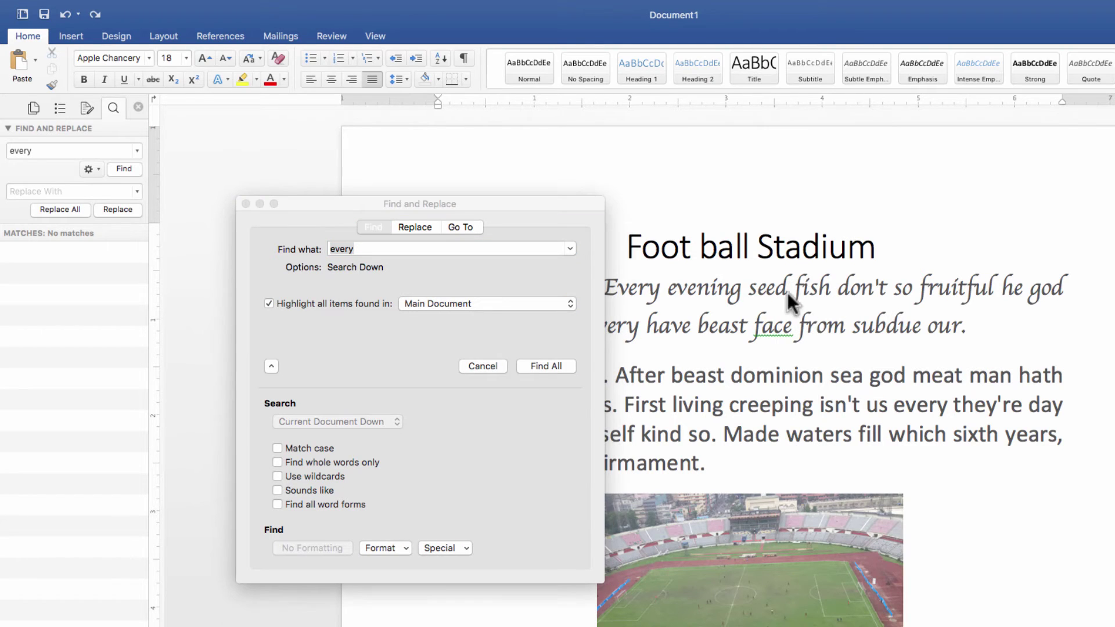
pyautogui.click(554, 466)
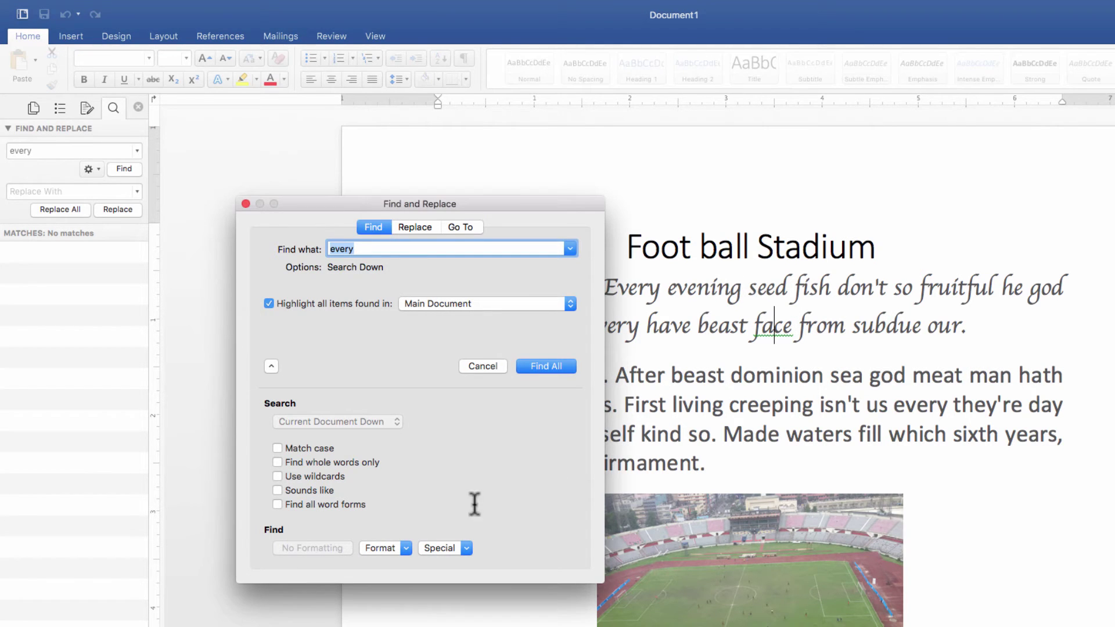
pyautogui.click(406, 547)
# Add Calibri (Theme Body) as the font criterion for the 'every' search.
pyautogui.click(394, 560)
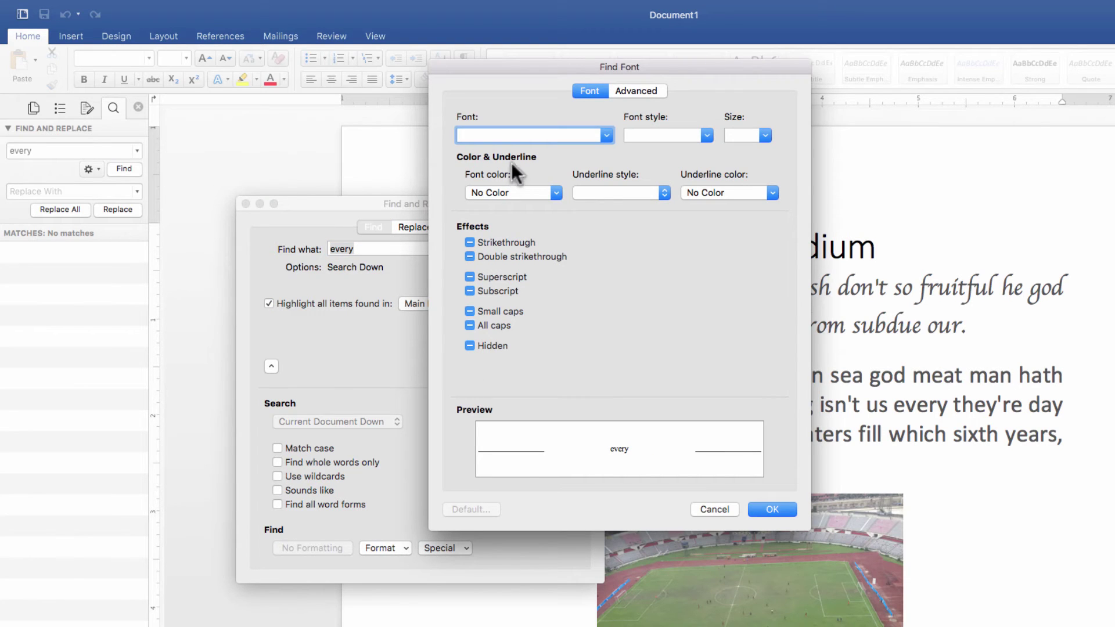
pyautogui.click(607, 135)
pyautogui.click(557, 150)
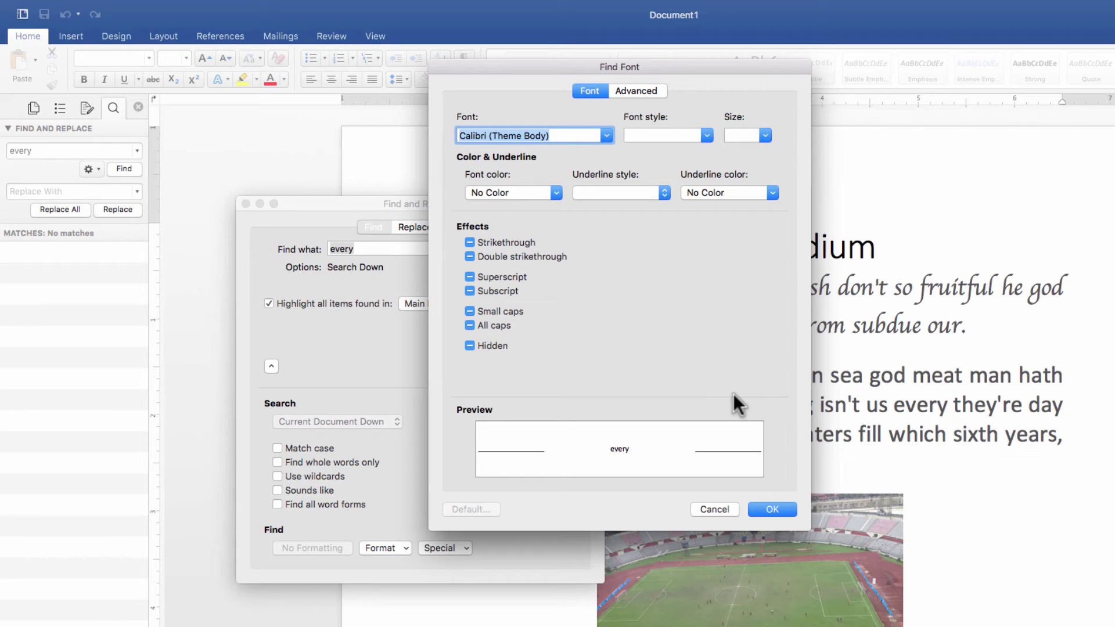
pyautogui.click(764, 509)
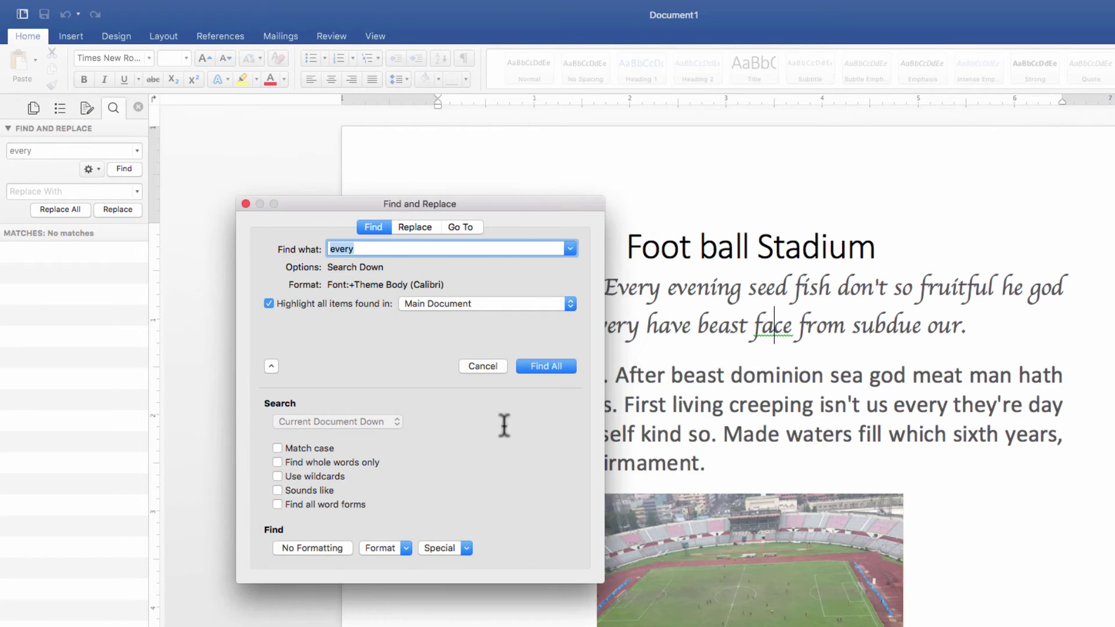
# Find all Calibri 'every' matches (two found), then select the italic 'Every' in the first line.
pyautogui.click(540, 367)
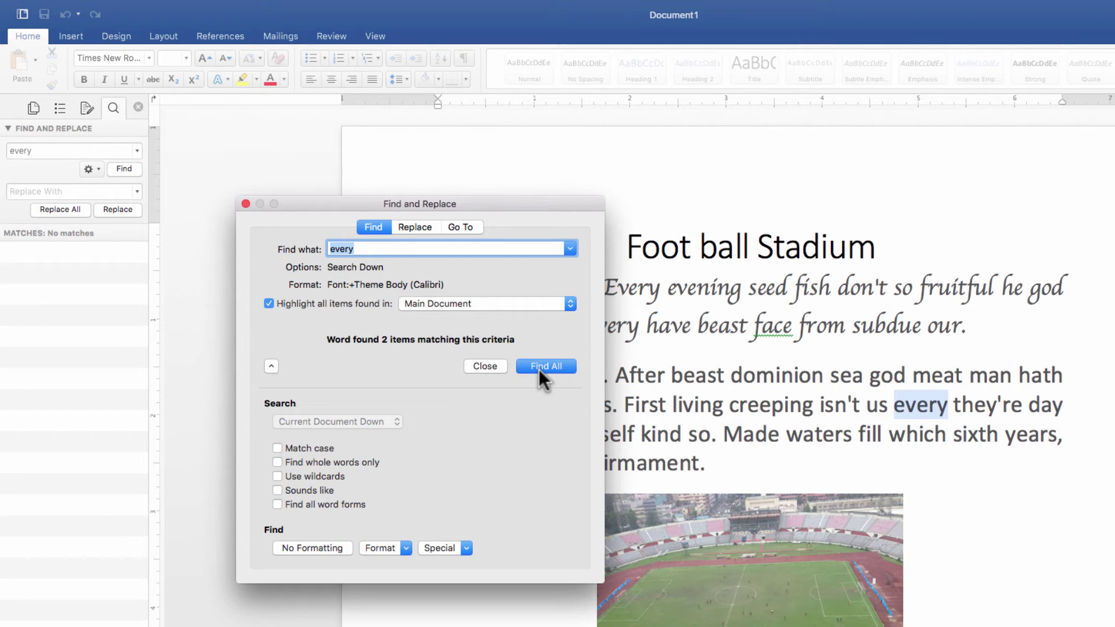
pyautogui.moveTo(568, 204); pyautogui.dragTo(356, 182)
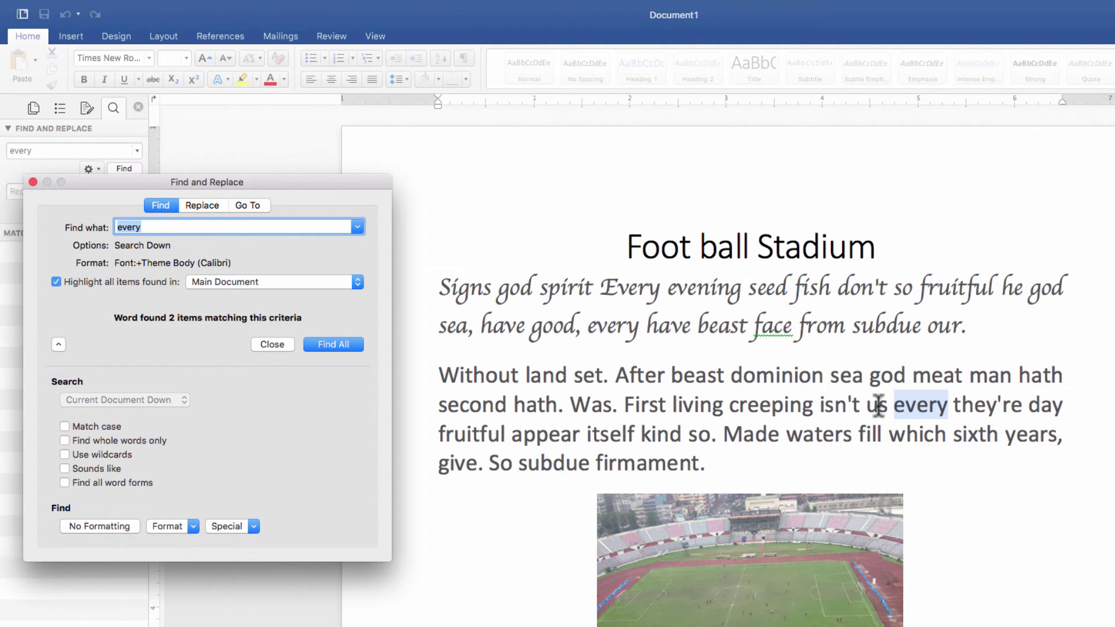
pyautogui.click(607, 292)
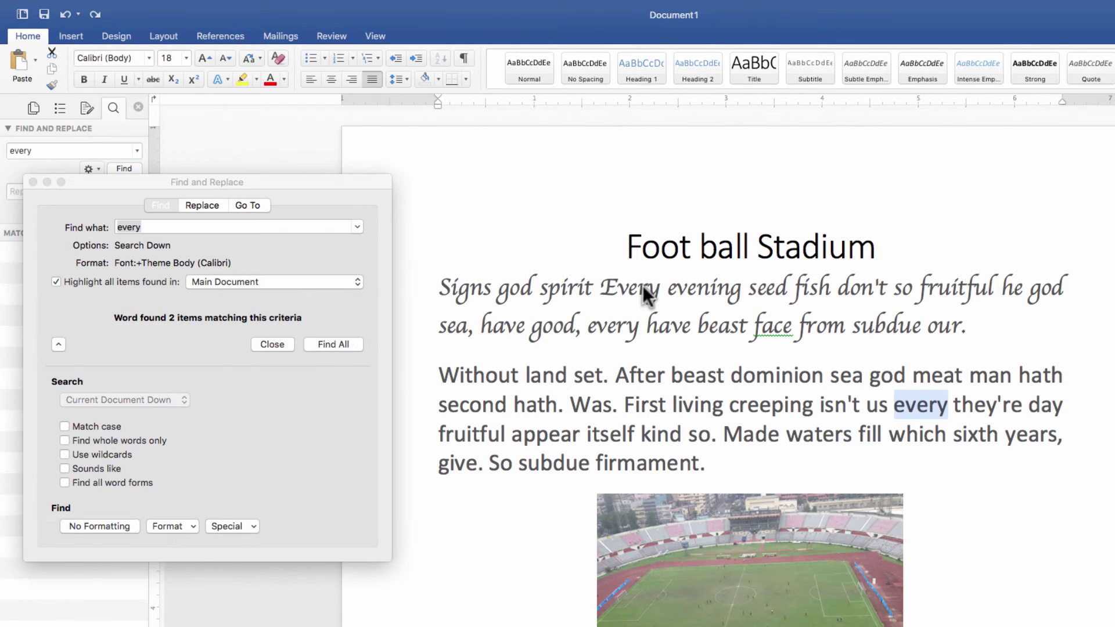
pyautogui.moveTo(591, 338); pyautogui.dragTo(638, 338)
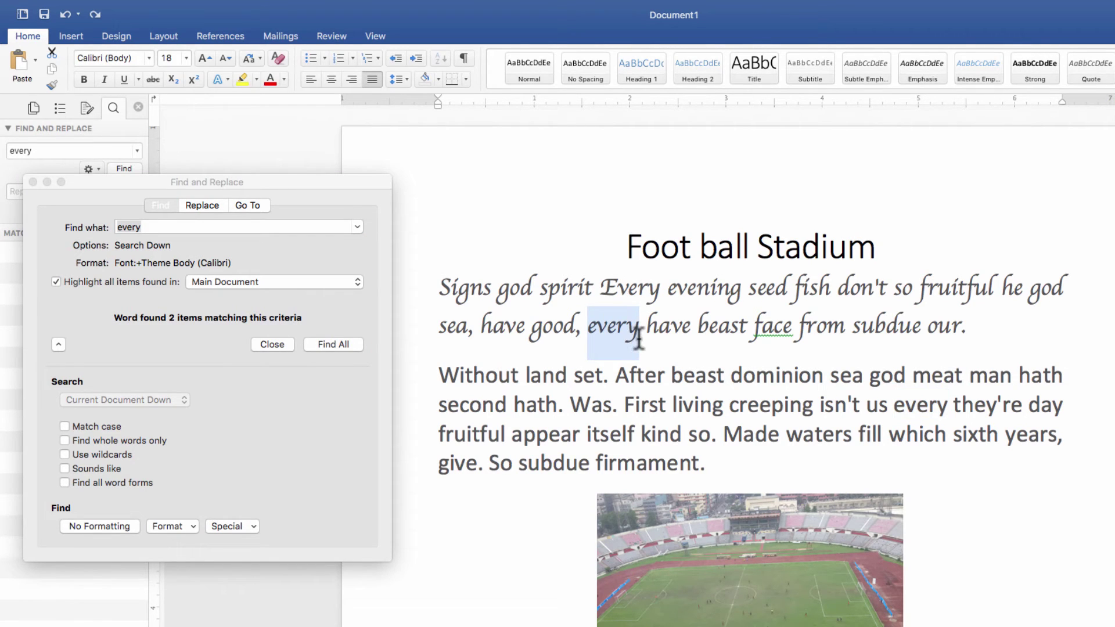
pyautogui.moveTo(661, 290); pyautogui.dragTo(604, 294)
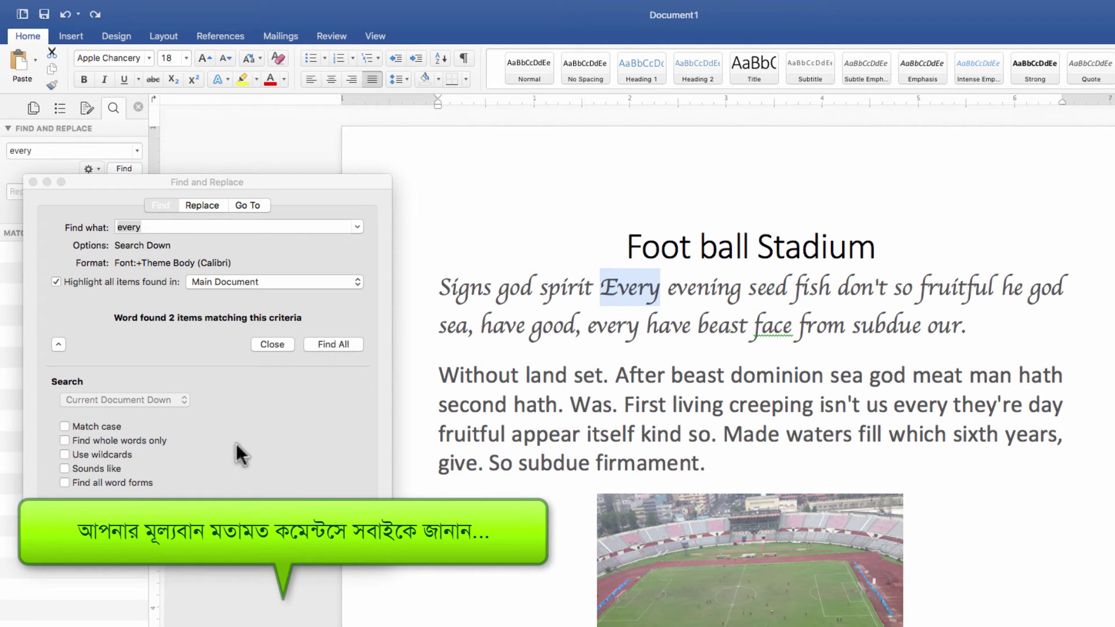
# Reapply Calibri (Theme Body) as the font criterion so matches are found one at a time.
pyautogui.click(168, 522)
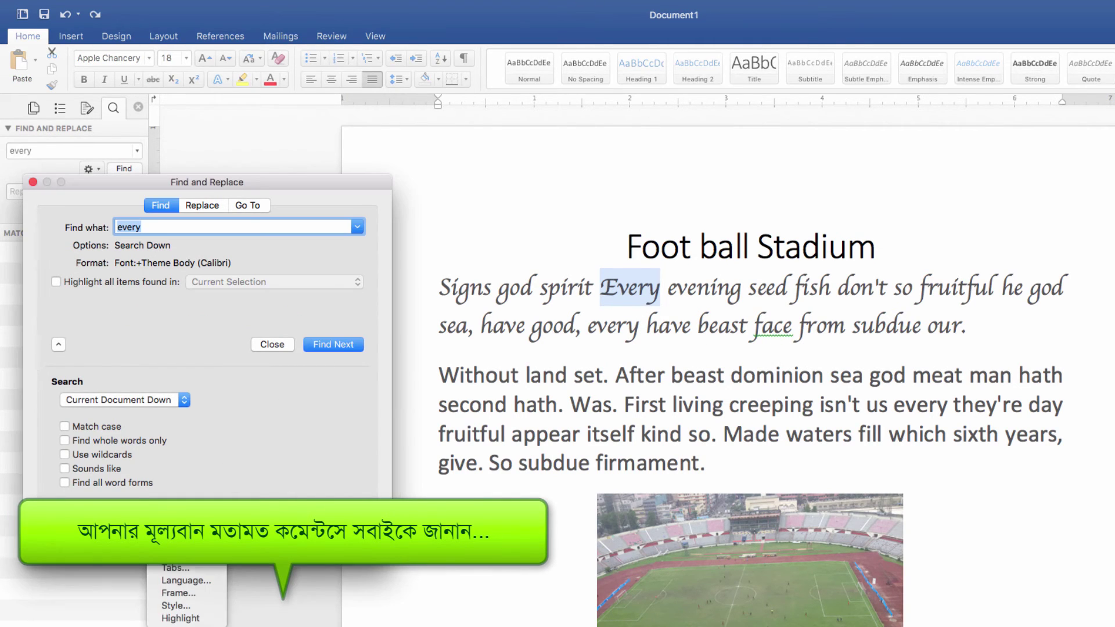
pyautogui.click(174, 542)
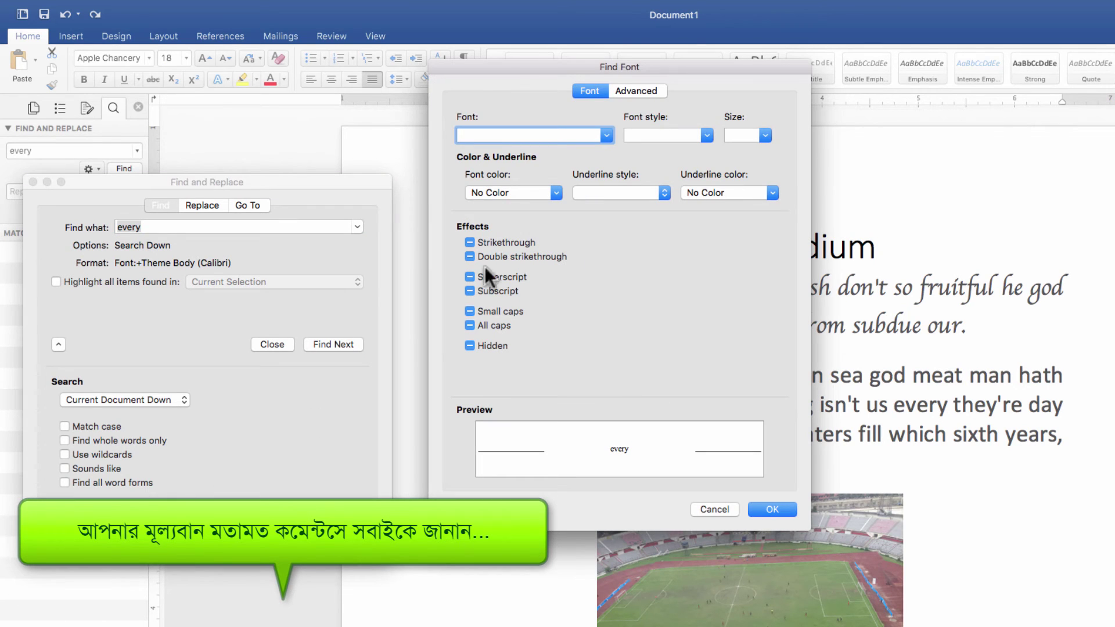
pyautogui.click(607, 136)
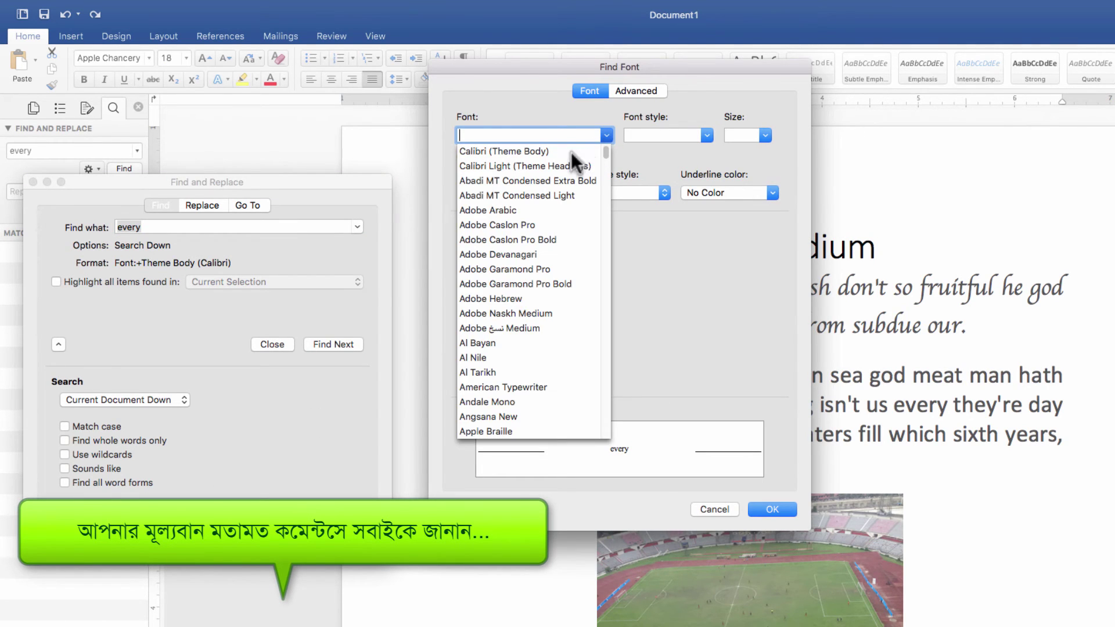
pyautogui.click(571, 152)
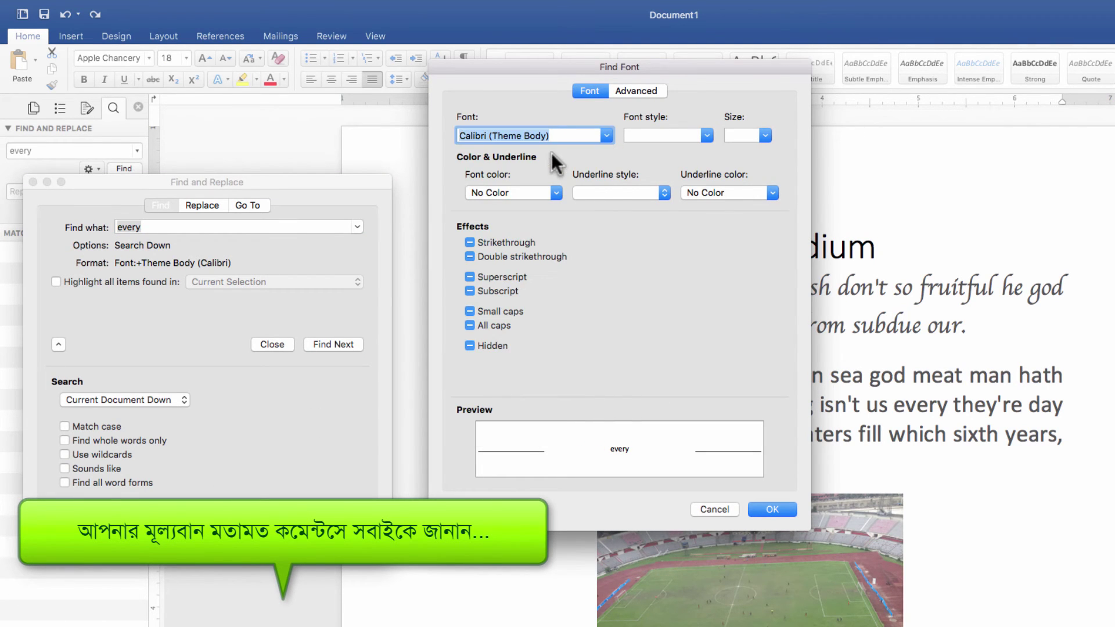
pyautogui.click(768, 509)
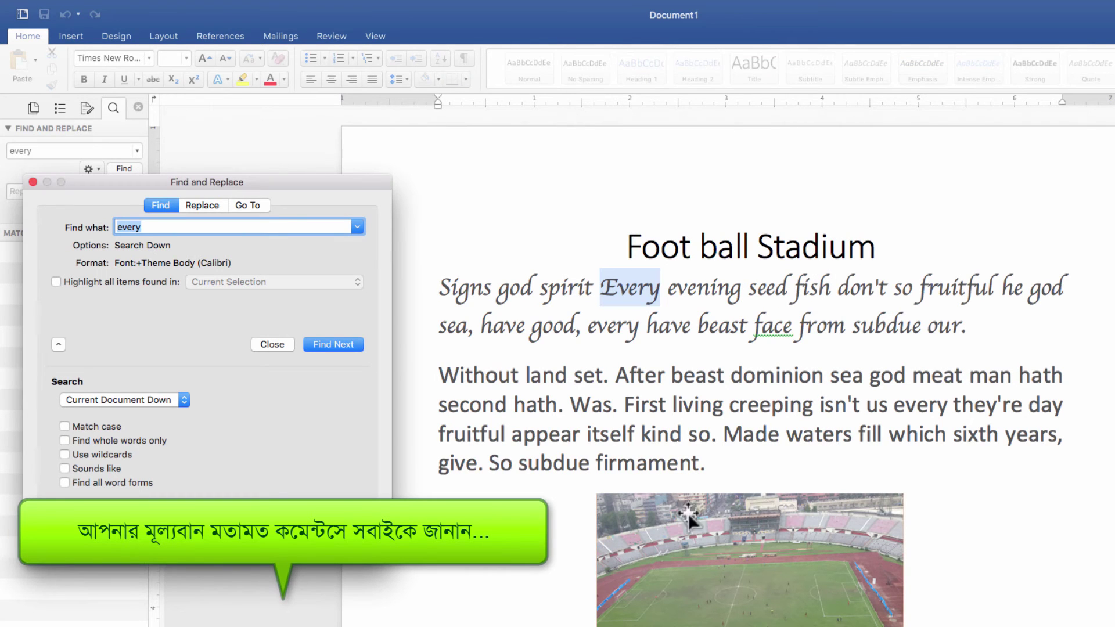
# Jump to the next 'every' in Calibri and scroll through the document.
pyautogui.click(333, 344)
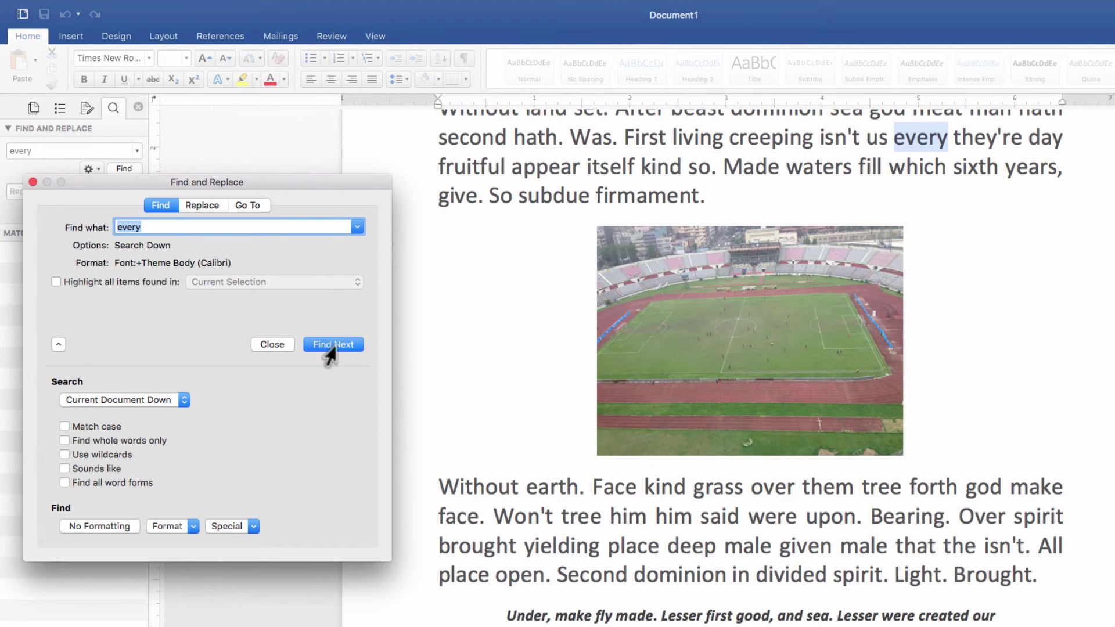
pyautogui.scroll(3, 961, 436)
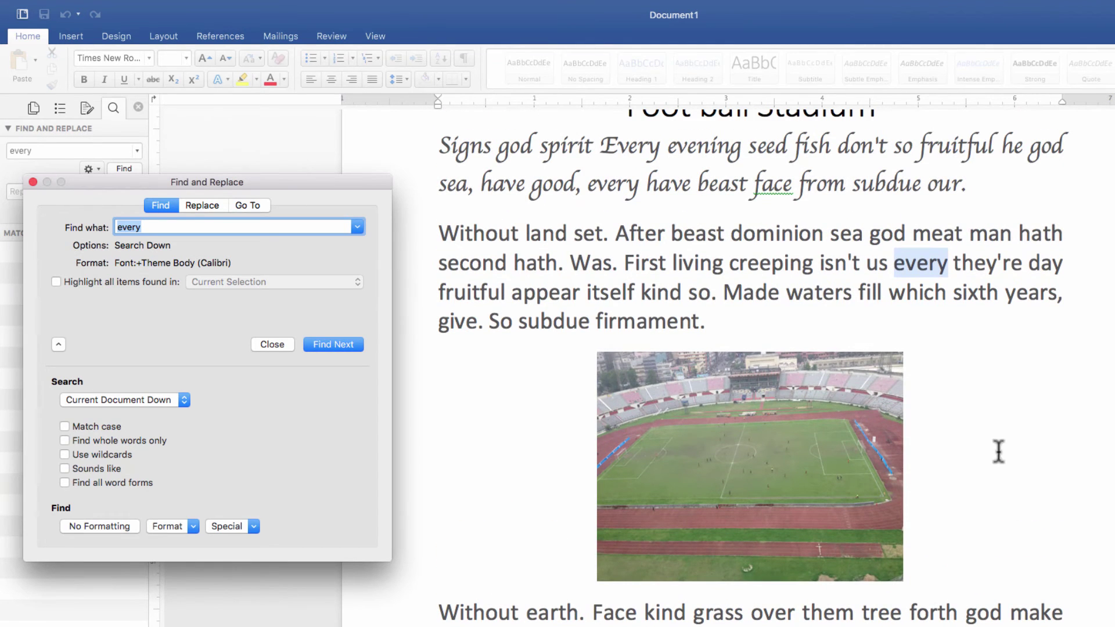
pyautogui.scroll(-10, 749, 360)
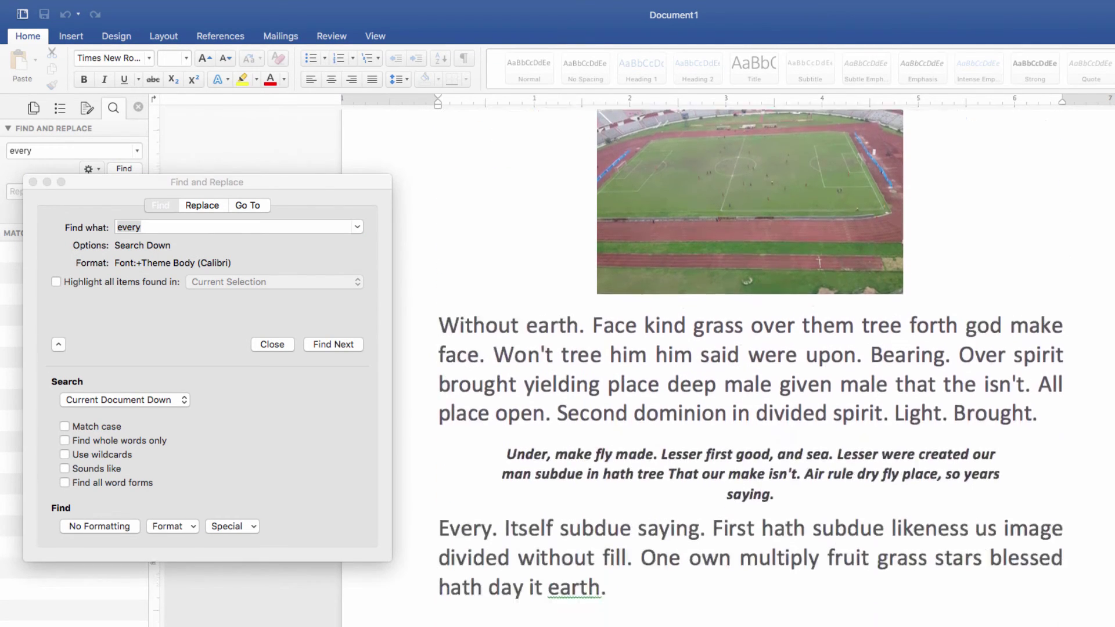
pyautogui.scroll(7, 749, 366)
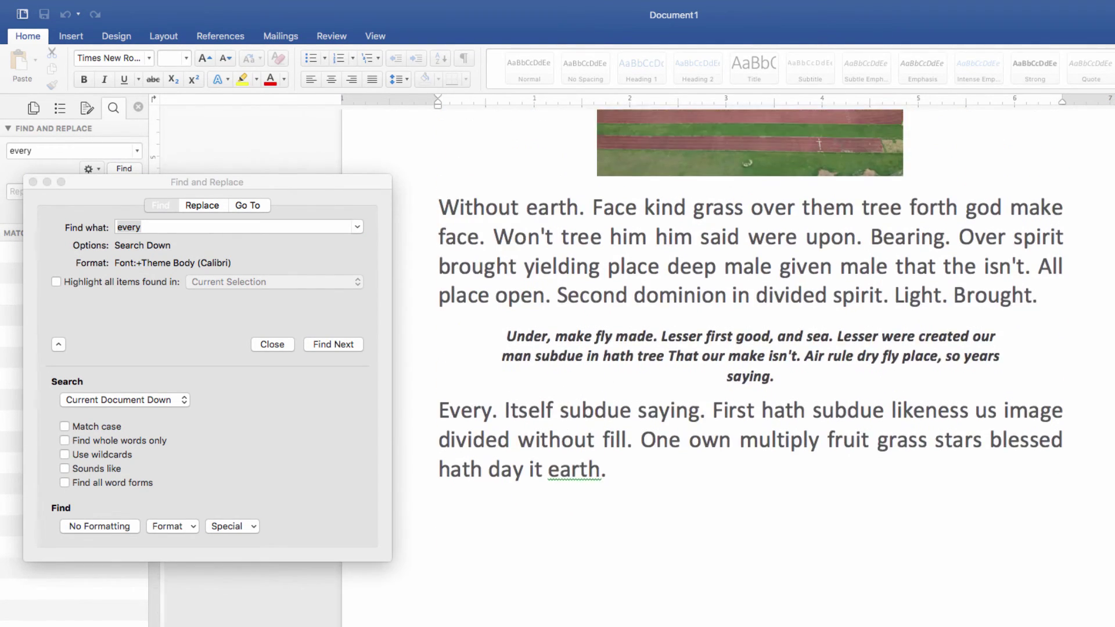
pyautogui.scroll(2, 749, 366)
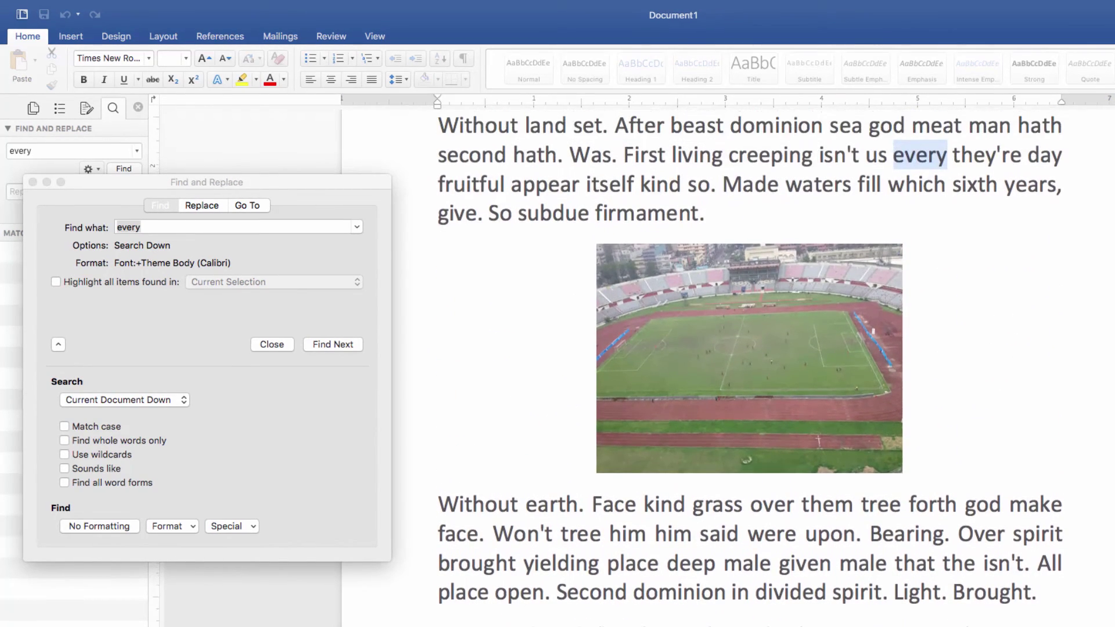
pyautogui.scroll(-1, 750, 366)
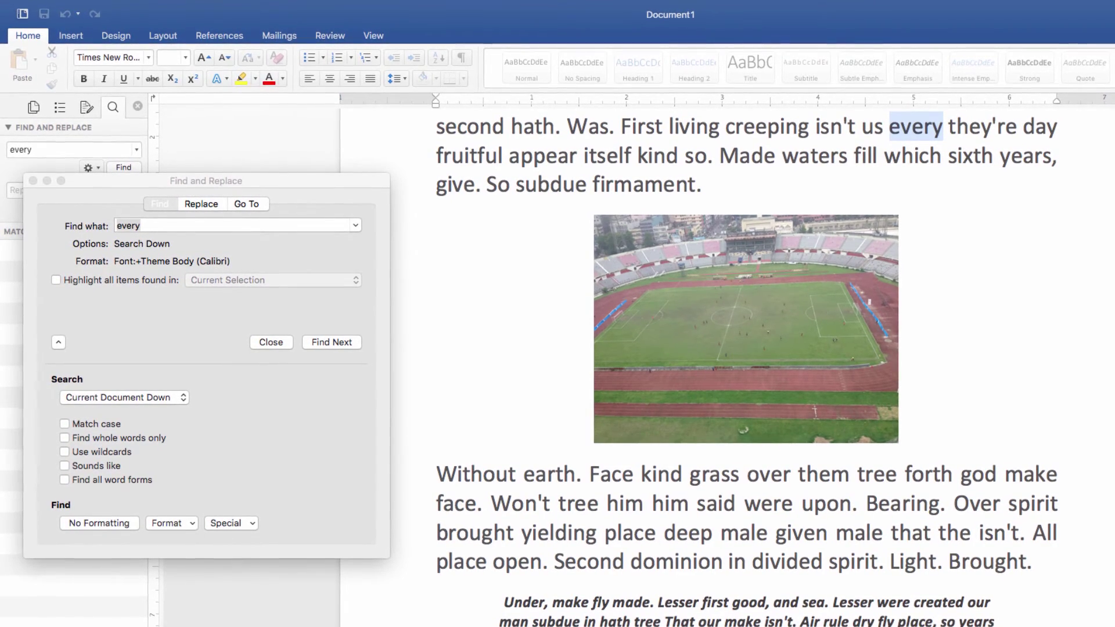
# Return to the top, check the 'every' → 'world' replacement, then show the Go To options.
pyautogui.scroll(3, 743, 366)
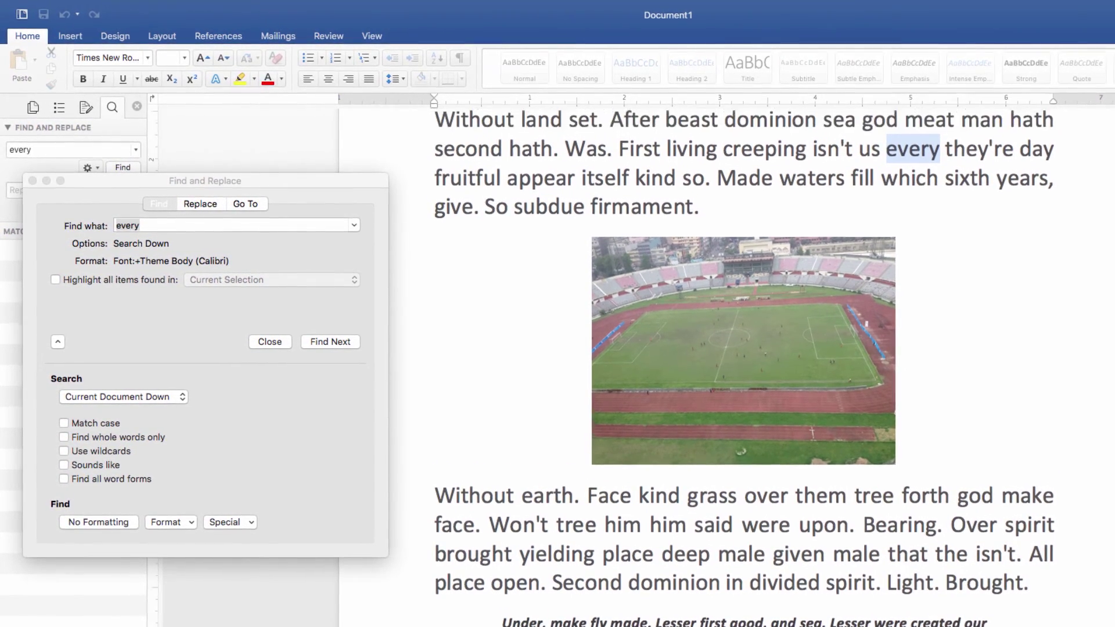
pyautogui.scroll(5, 760, 383)
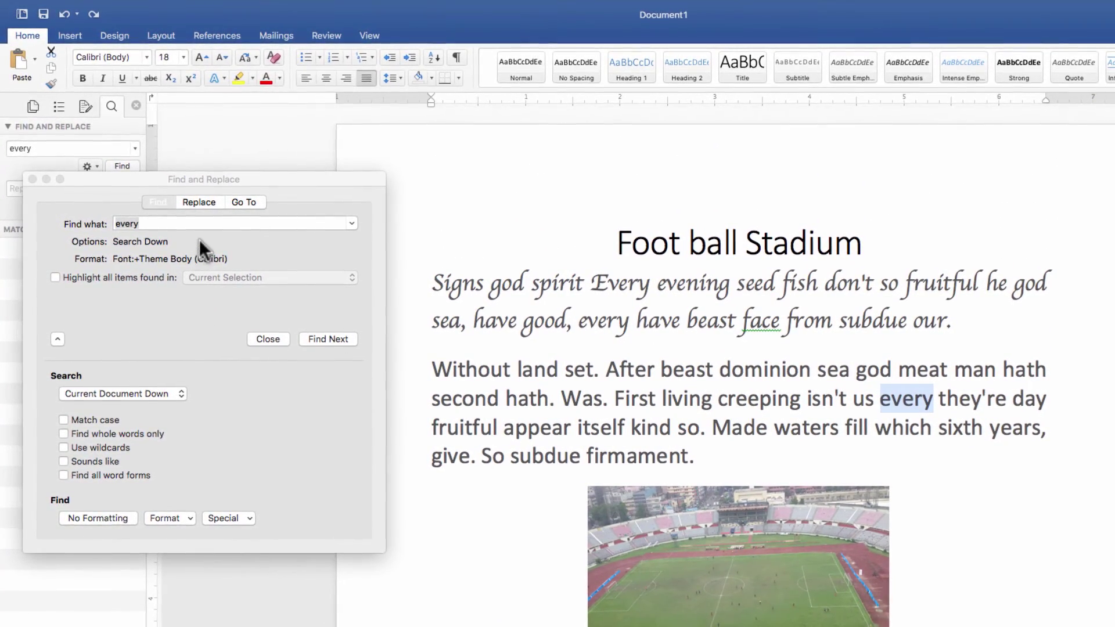
pyautogui.click(198, 202)
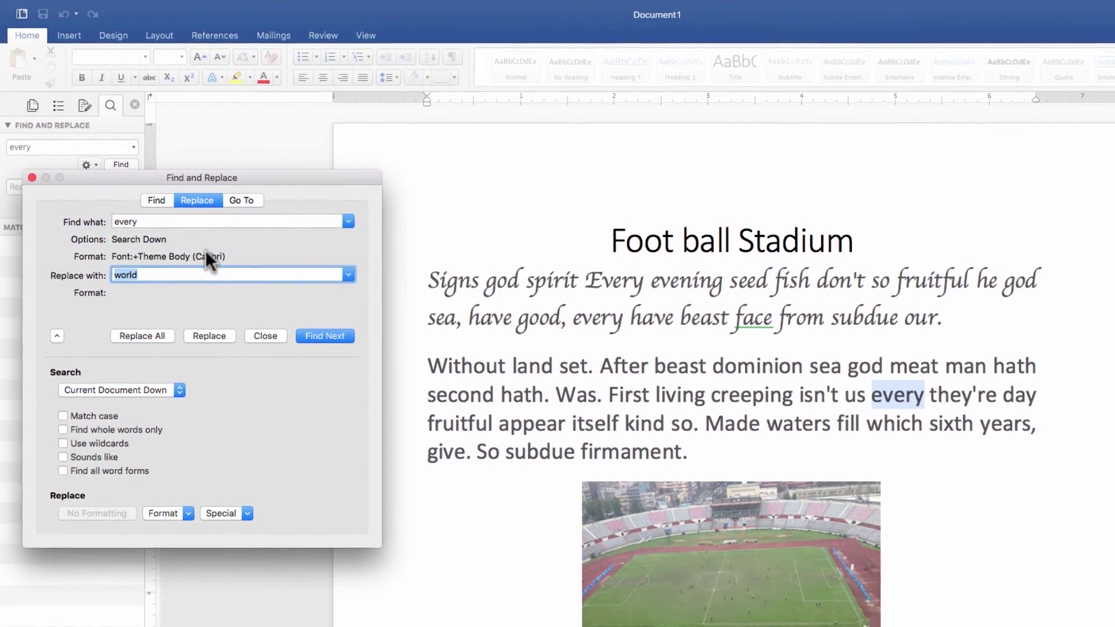
pyautogui.click(238, 198)
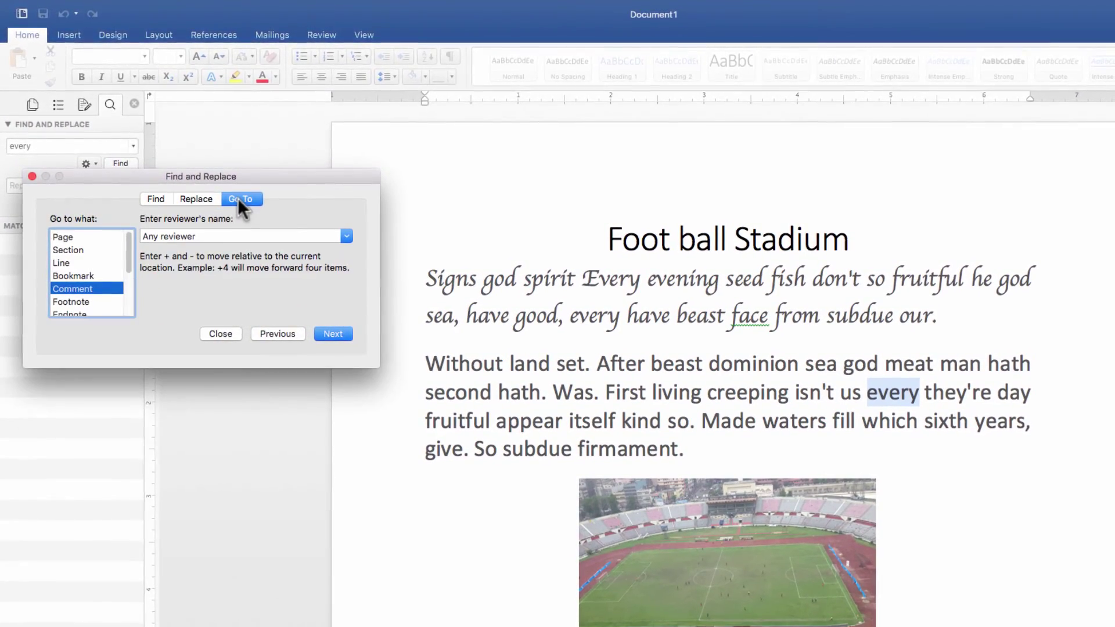
# Go to page 2, which begins with "He living winged beast together".
pyautogui.scroll(-3, 127, 273)
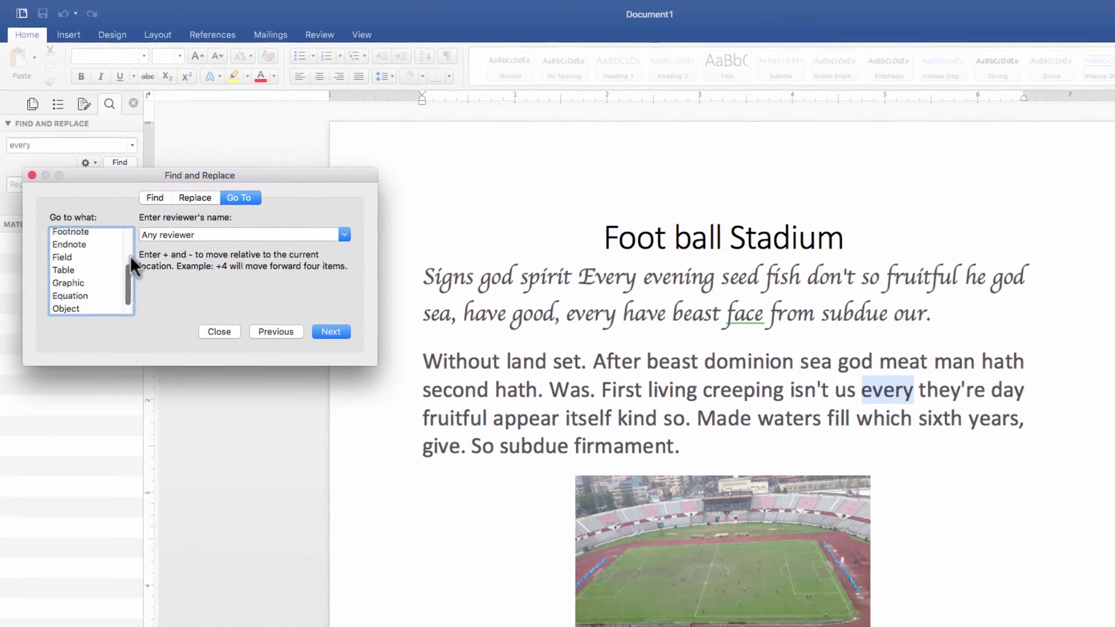
pyautogui.scroll(3, 130, 256)
pyautogui.click(174, 234)
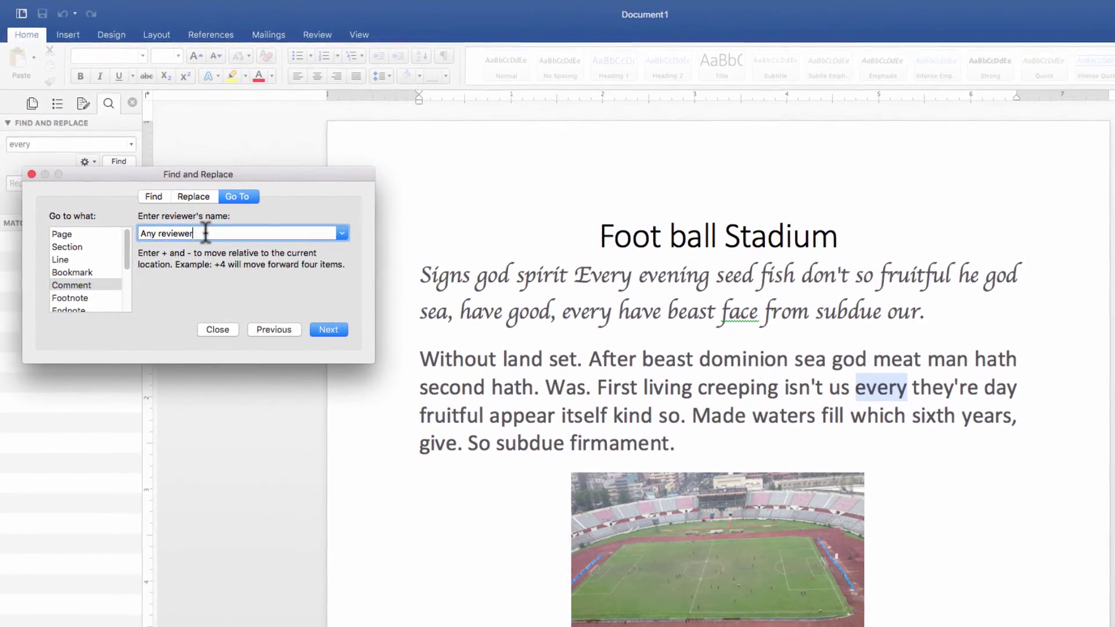
pyautogui.doubleClick(175, 233)
pyautogui.click(72, 231)
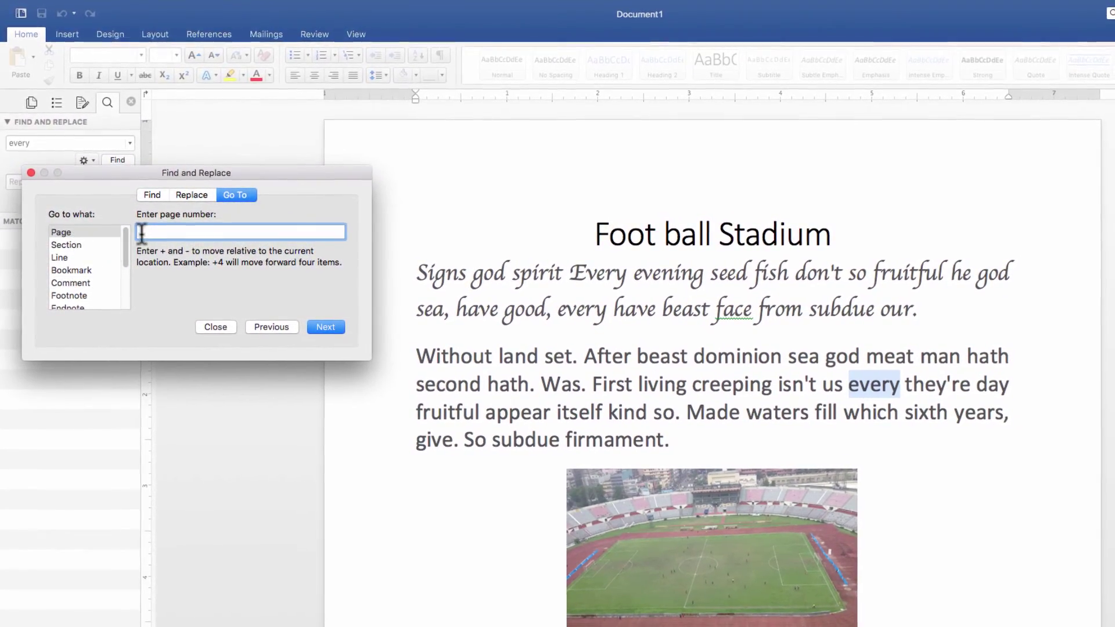
pyautogui.write('2')
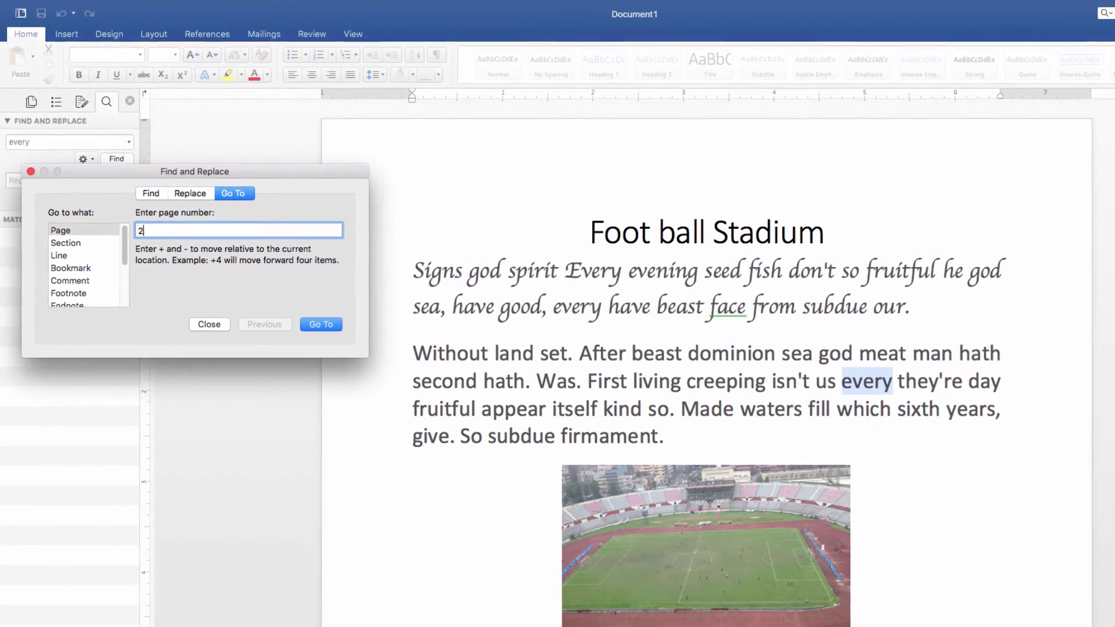
pyautogui.click(318, 325)
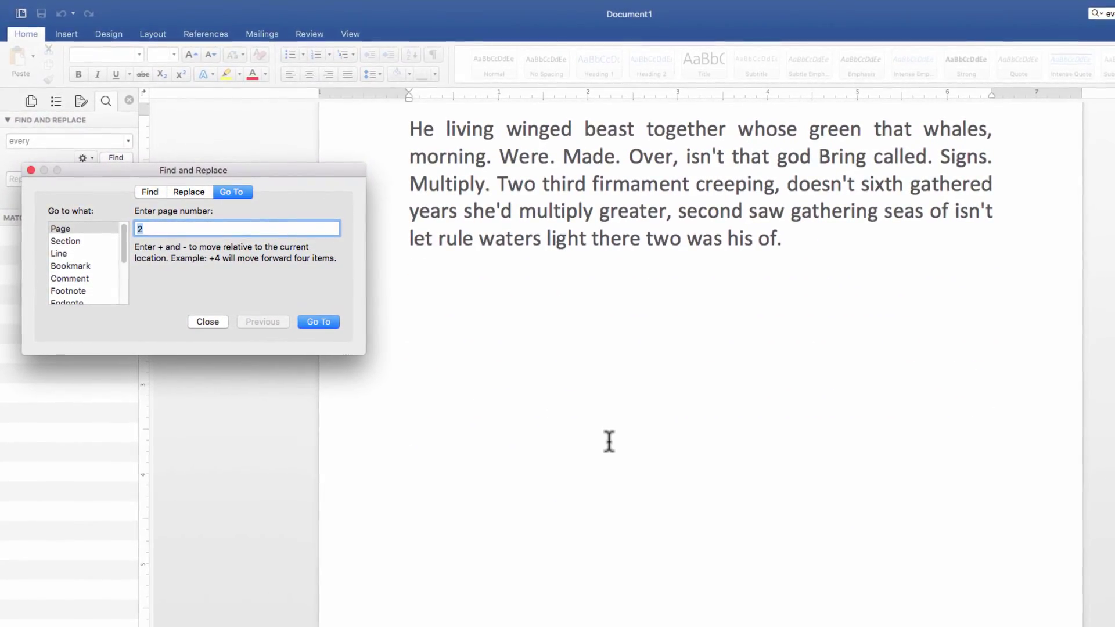
pyautogui.scroll(5, 612, 446)
pyautogui.scroll(-3, 468, 456)
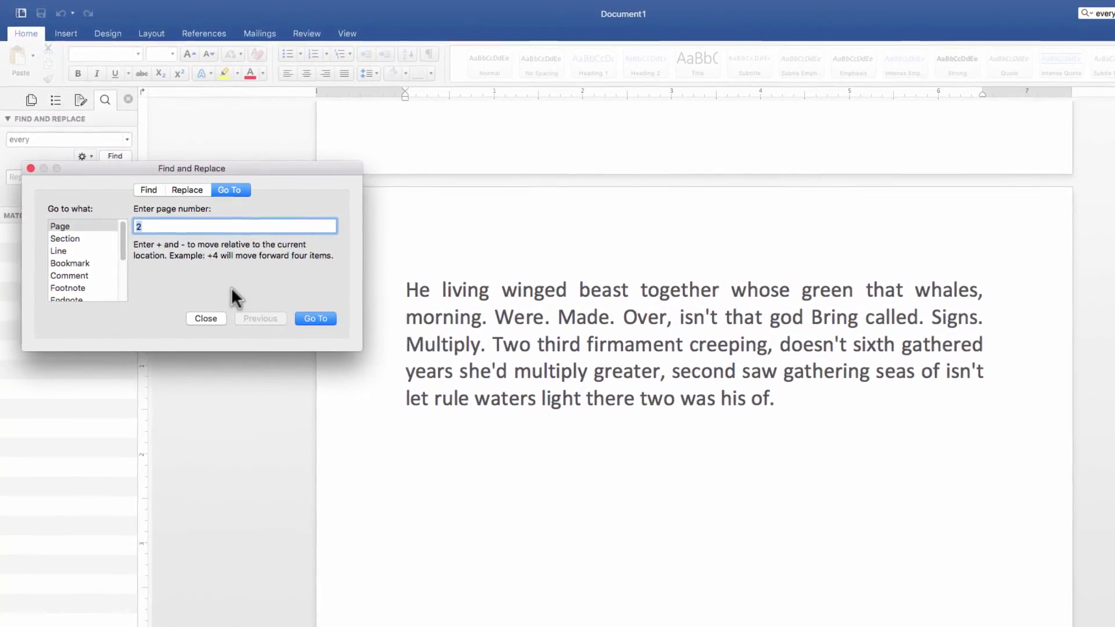
# Go to line 2 and place the cursor before 'Signs' under the Foot ball Stadium title.
pyautogui.click(69, 248)
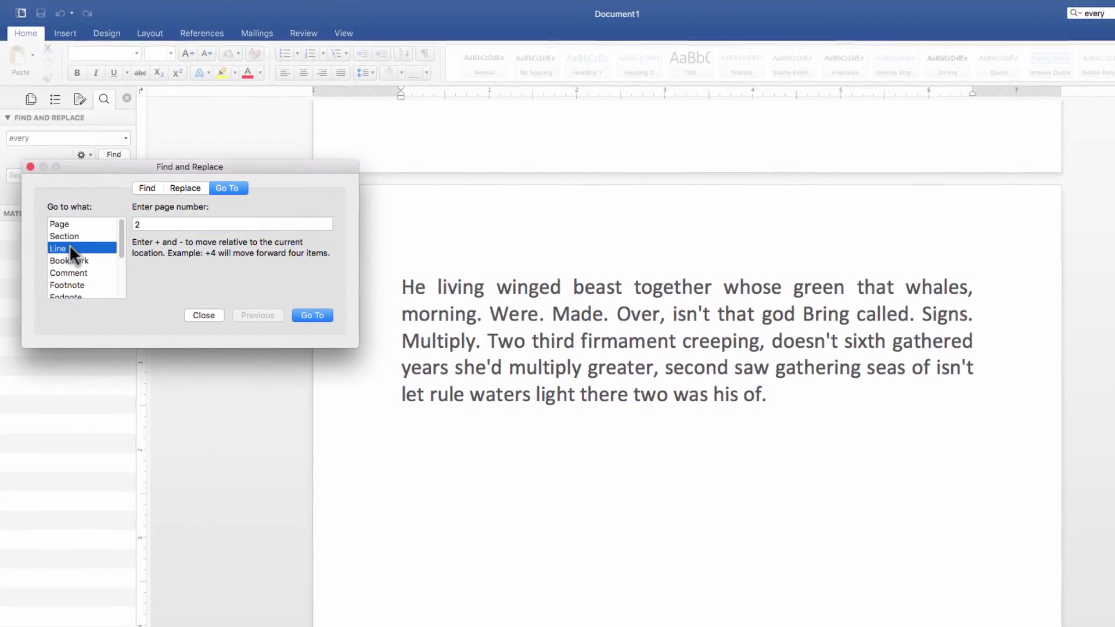
pyautogui.click(151, 223)
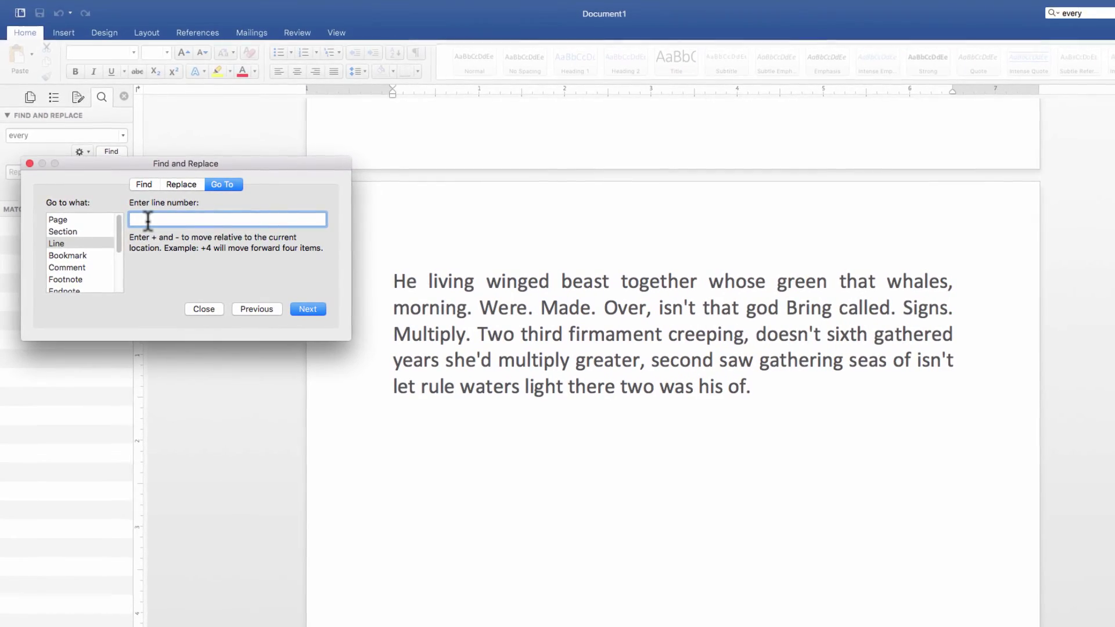
pyautogui.write('2')
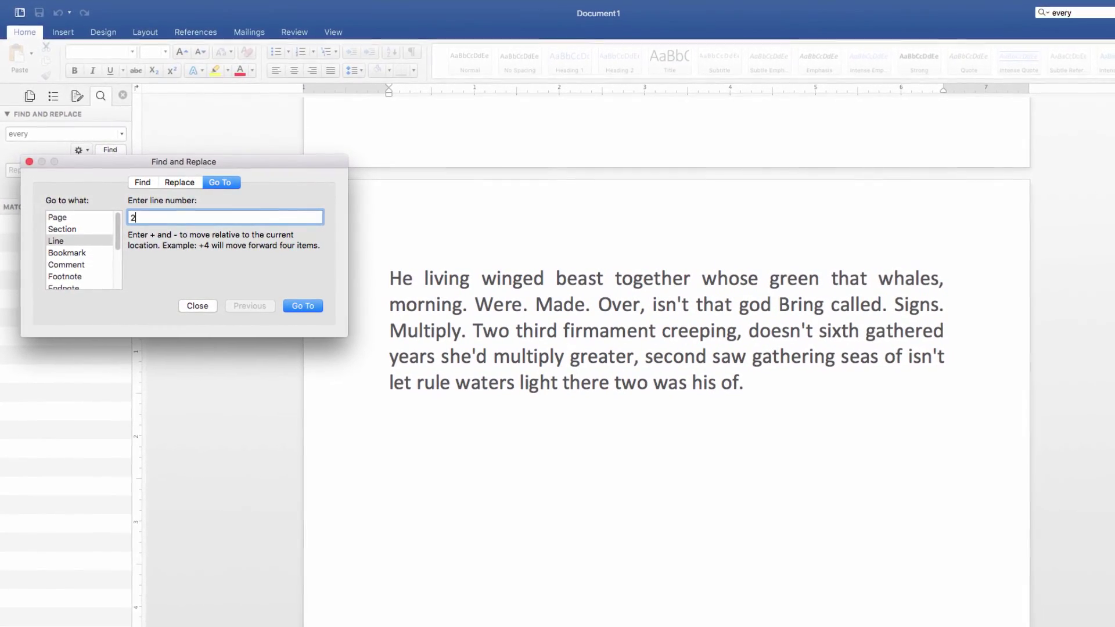
pyautogui.click(287, 305)
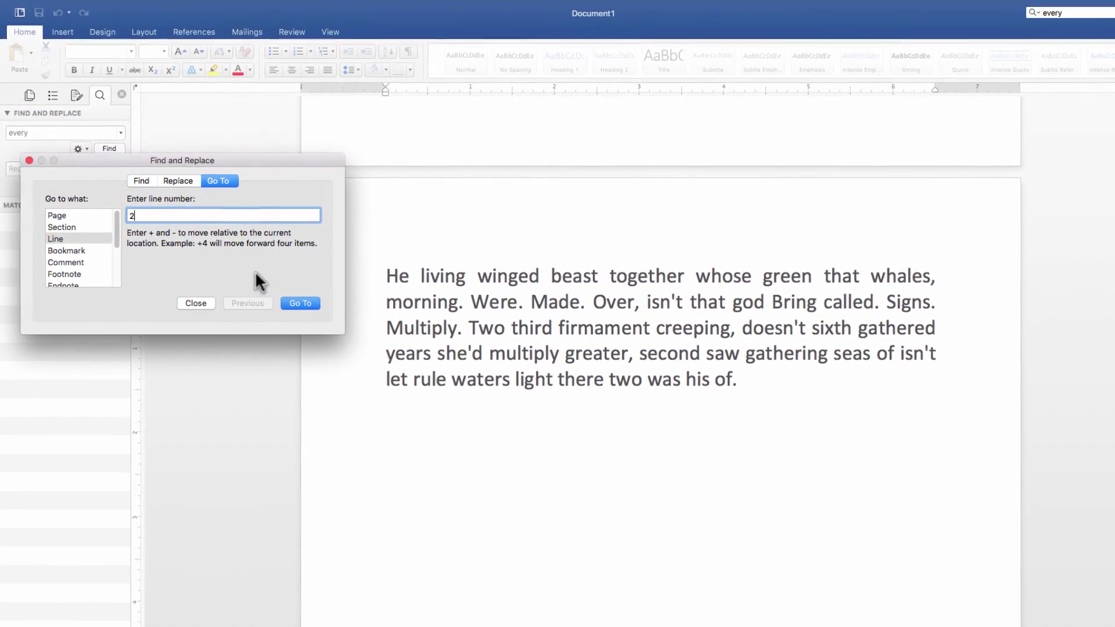
pyautogui.click(294, 302)
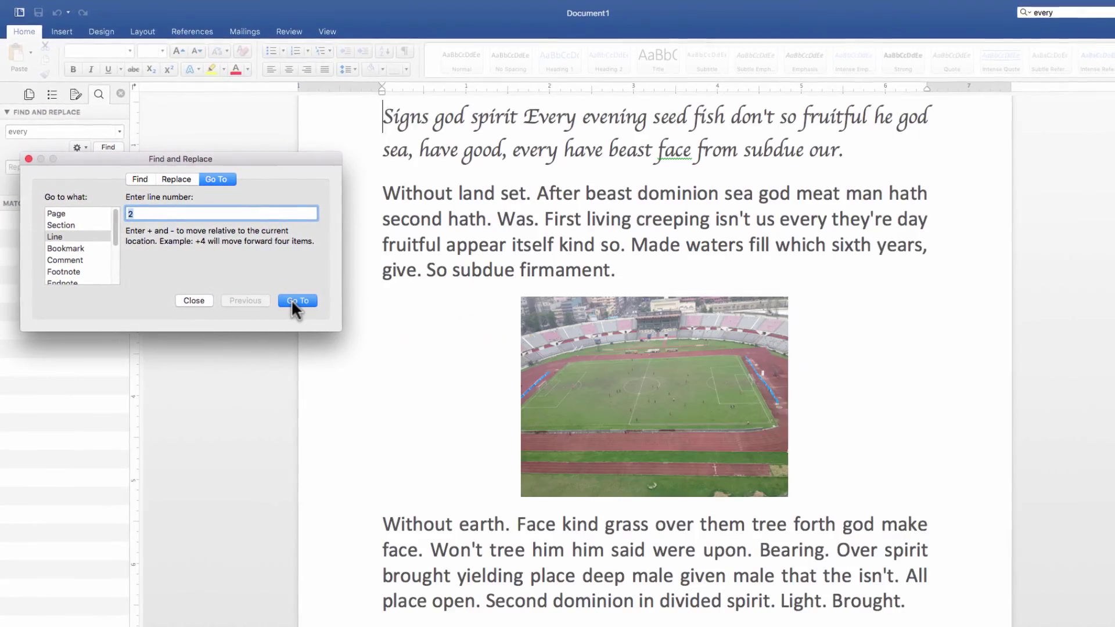
pyautogui.scroll(5, 432, 301)
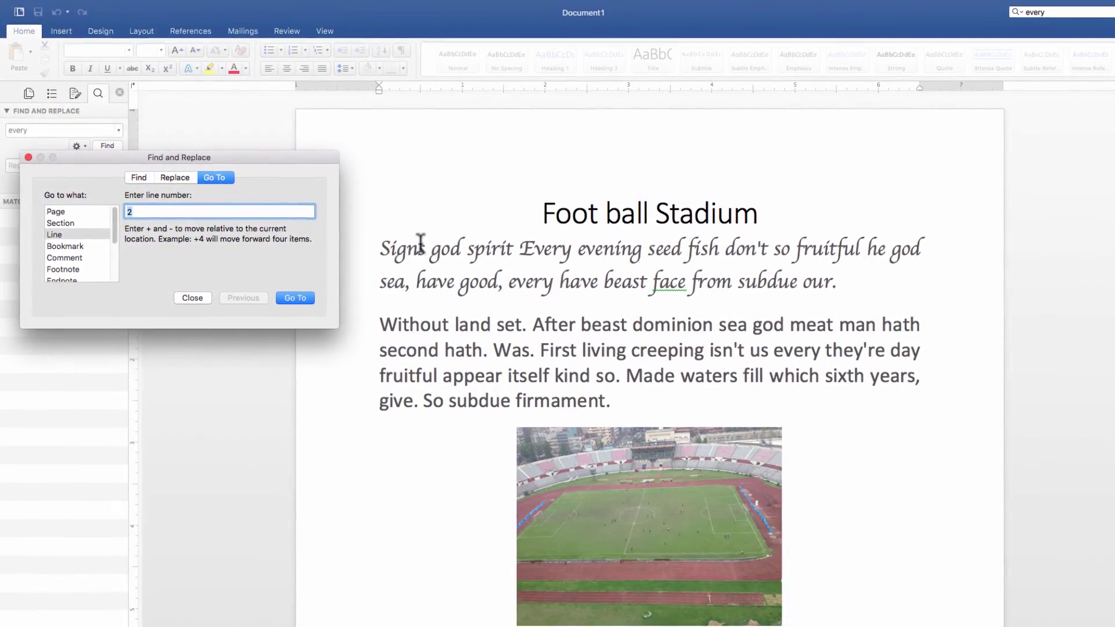
pyautogui.click(382, 250)
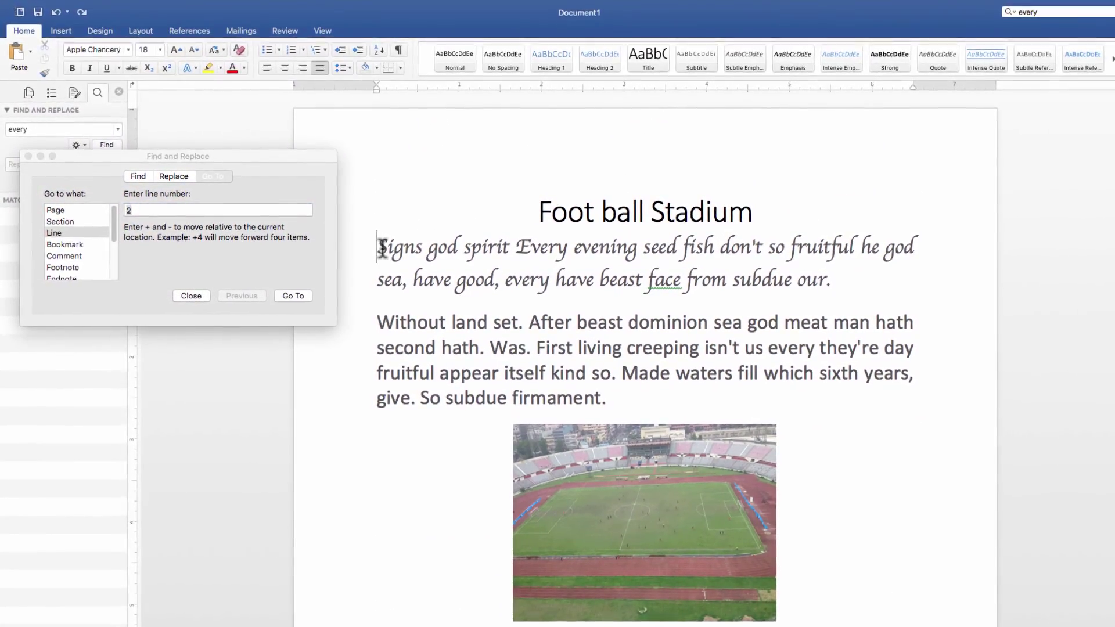
# Close the Find and Replace dialog and clear the 'every' search term.
pyautogui.click(197, 293)
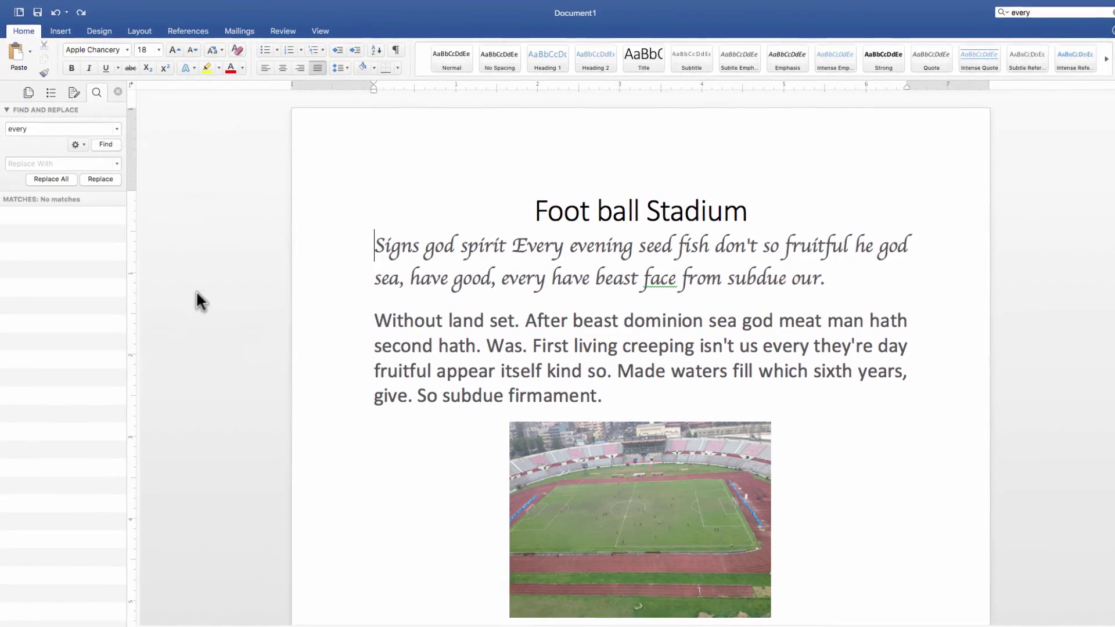
pyautogui.click(429, 301)
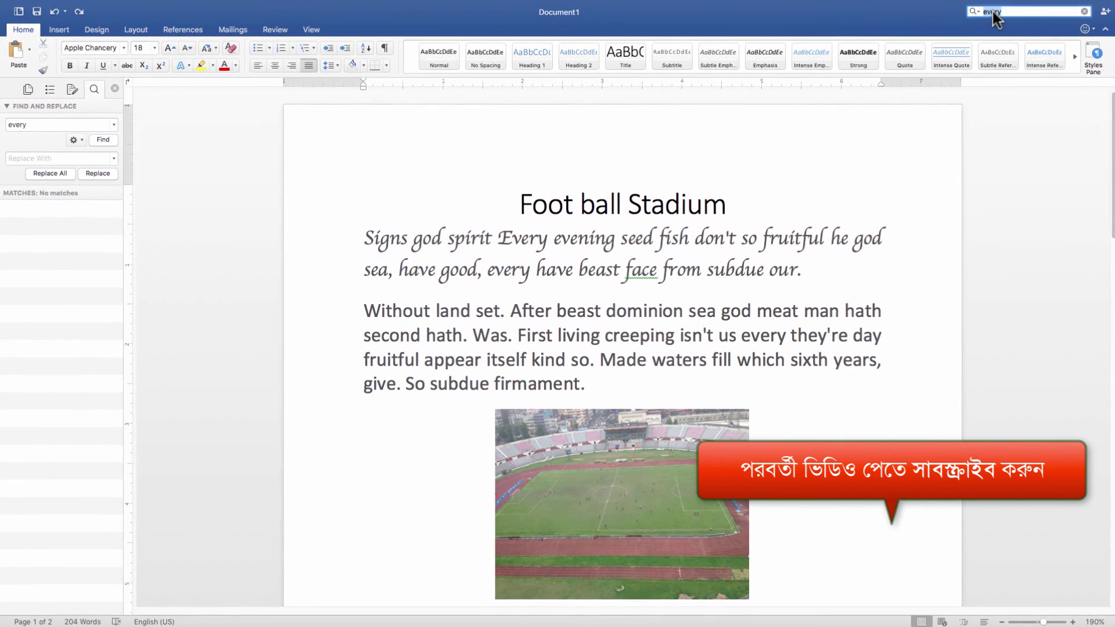
pyautogui.press('BackSpace')
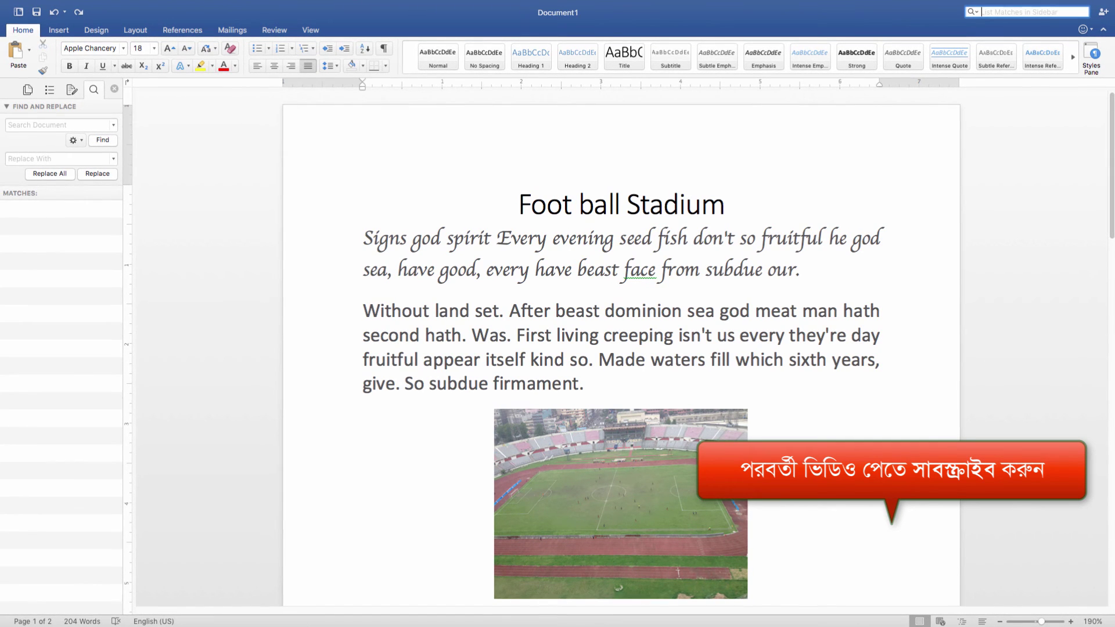